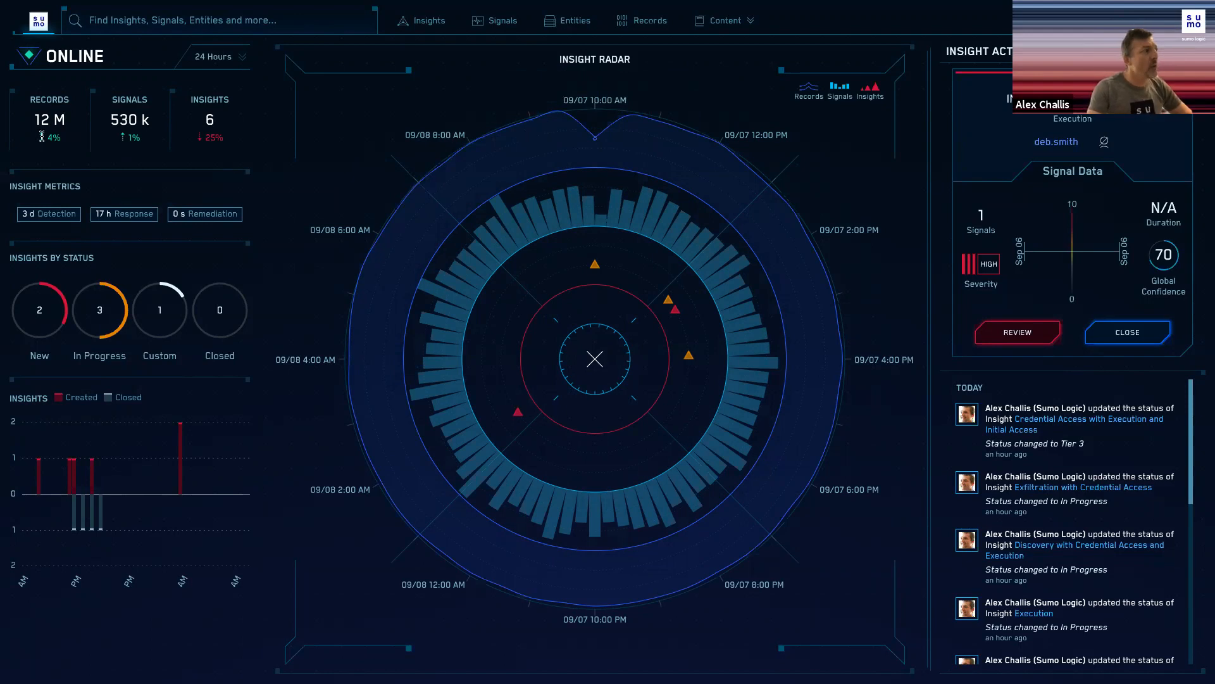
Examine the dashboard's time-range options, the record and signal counts, and the insight markers on the Insight Radar.
click(222, 58)
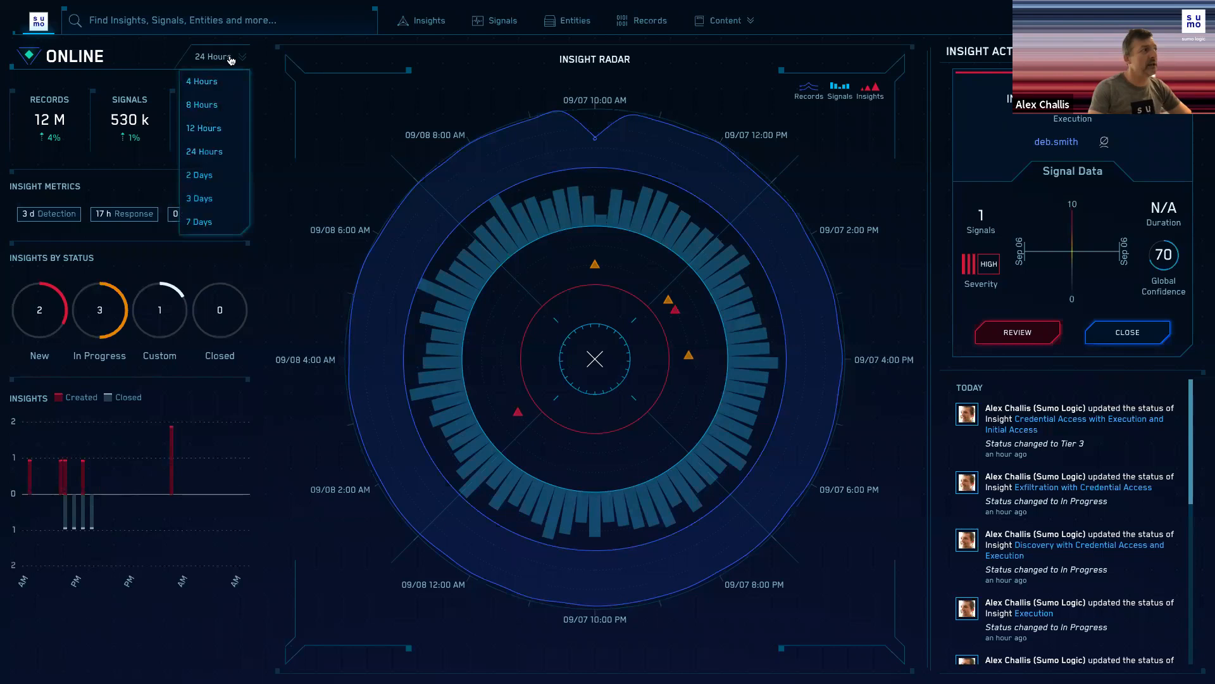
click(231, 60)
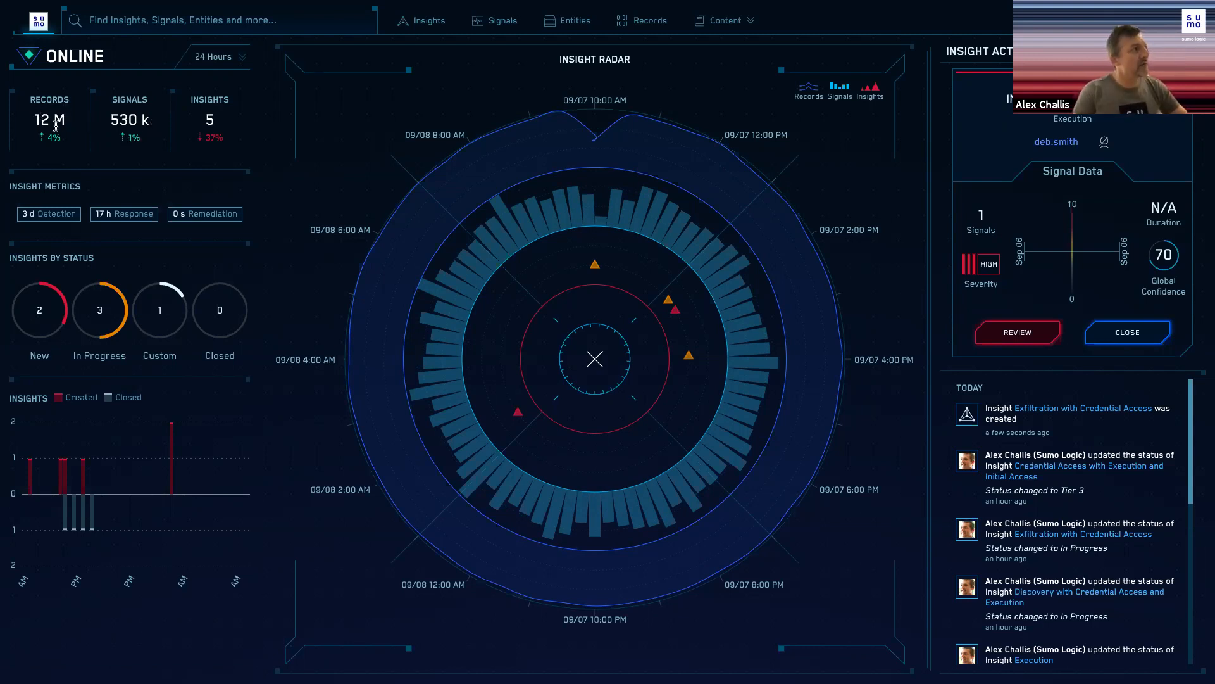
mouse_move(47, 115)
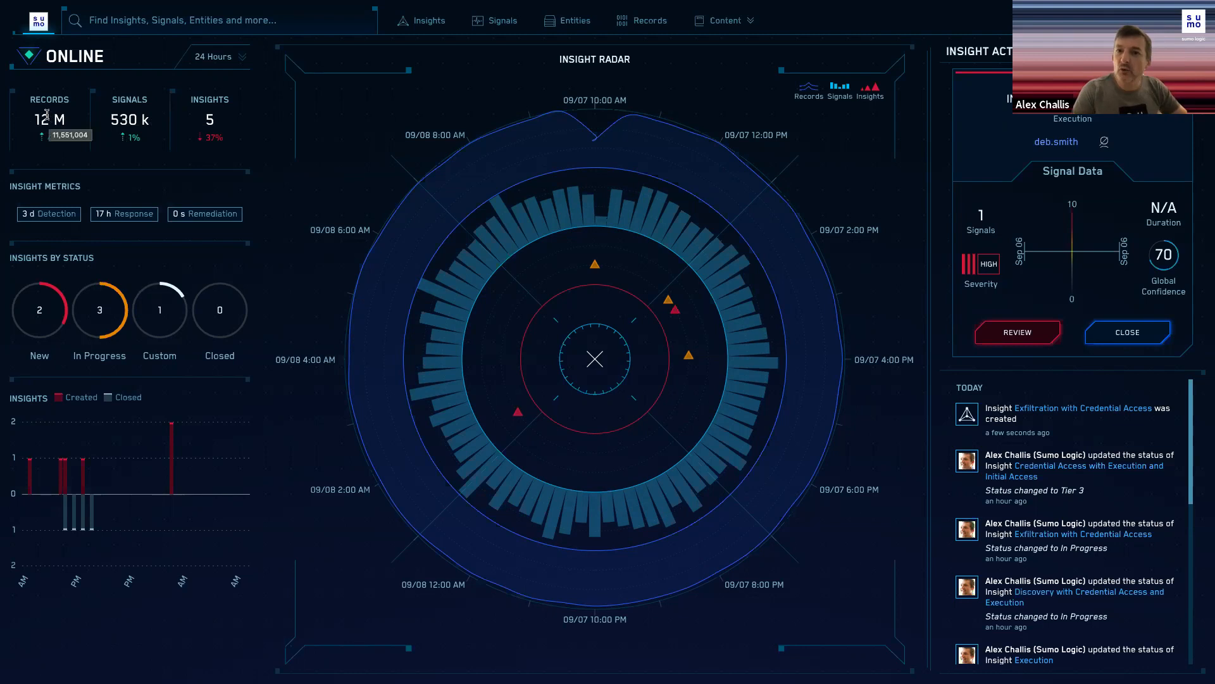
mouse_move(143, 126)
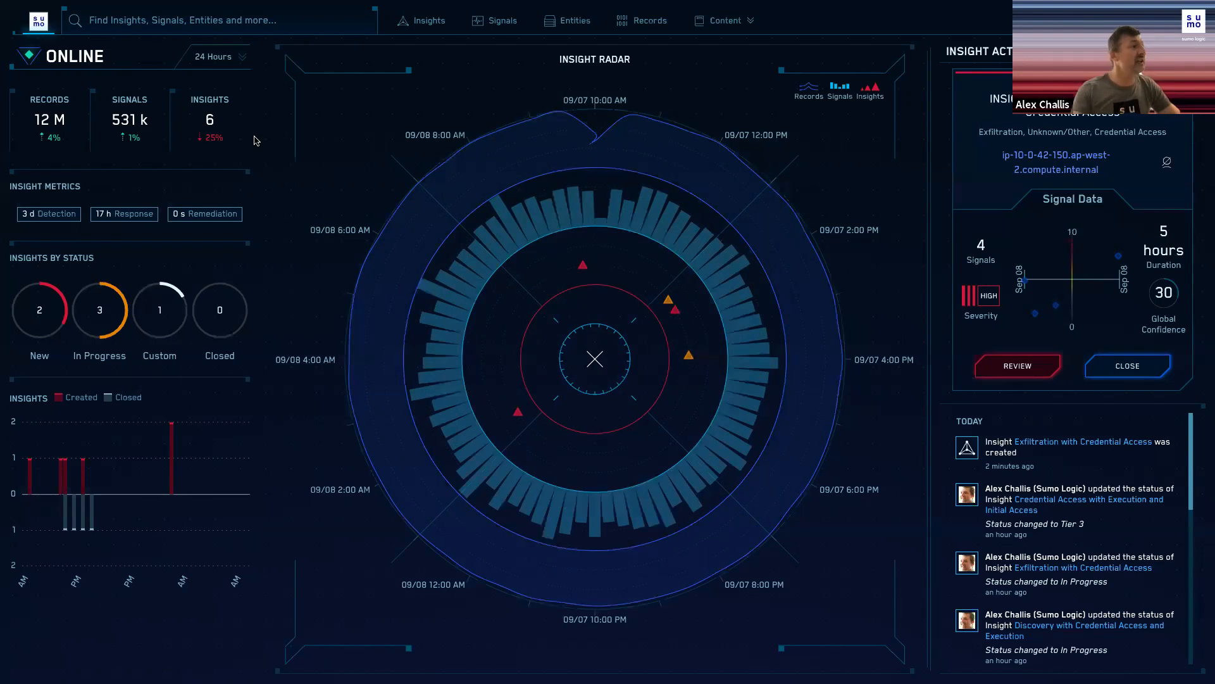
mouse_move(520, 417)
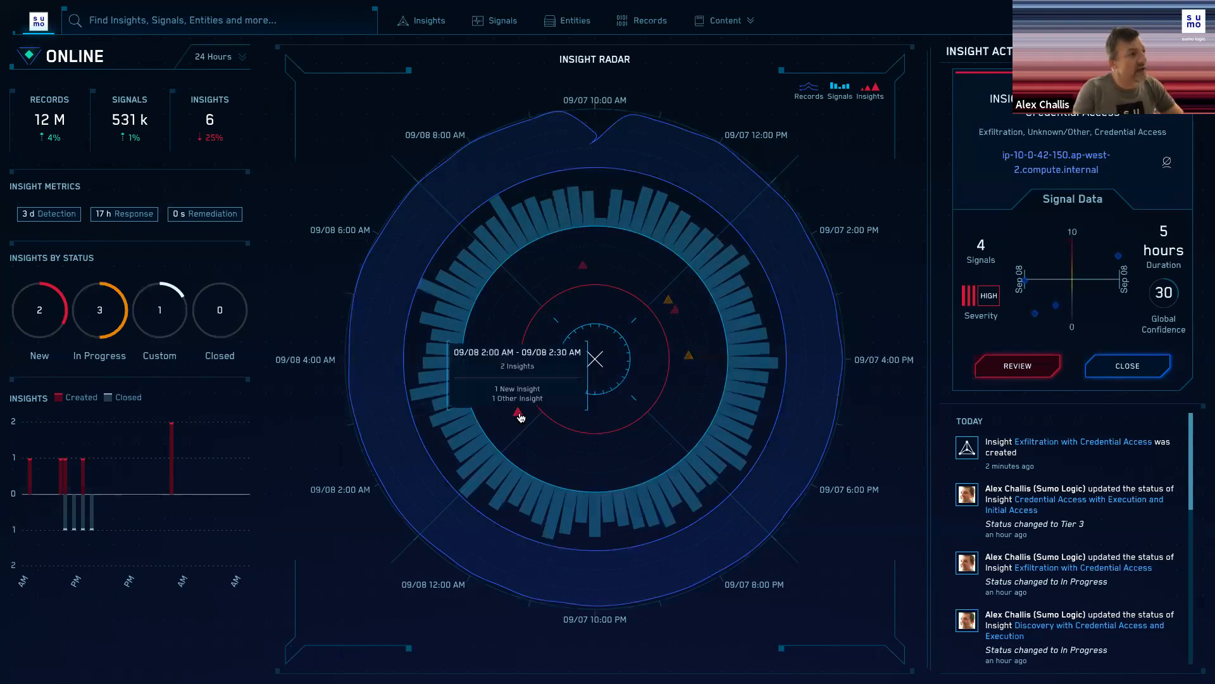
mouse_move(689, 359)
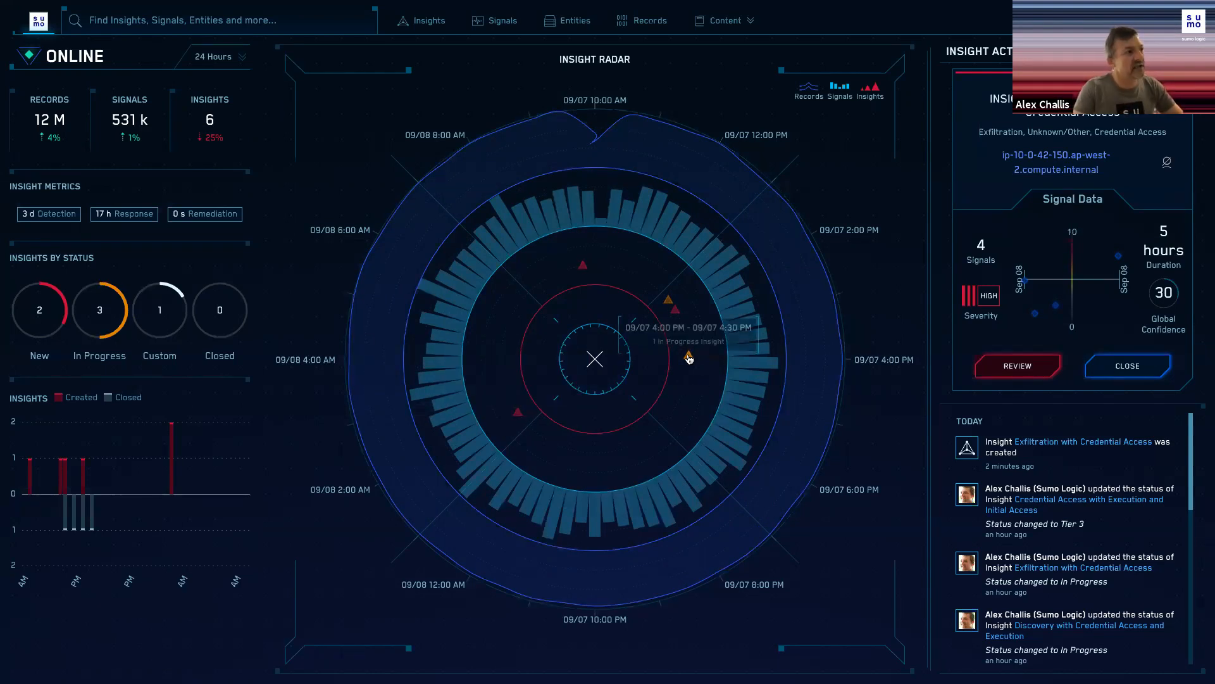
mouse_move(677, 317)
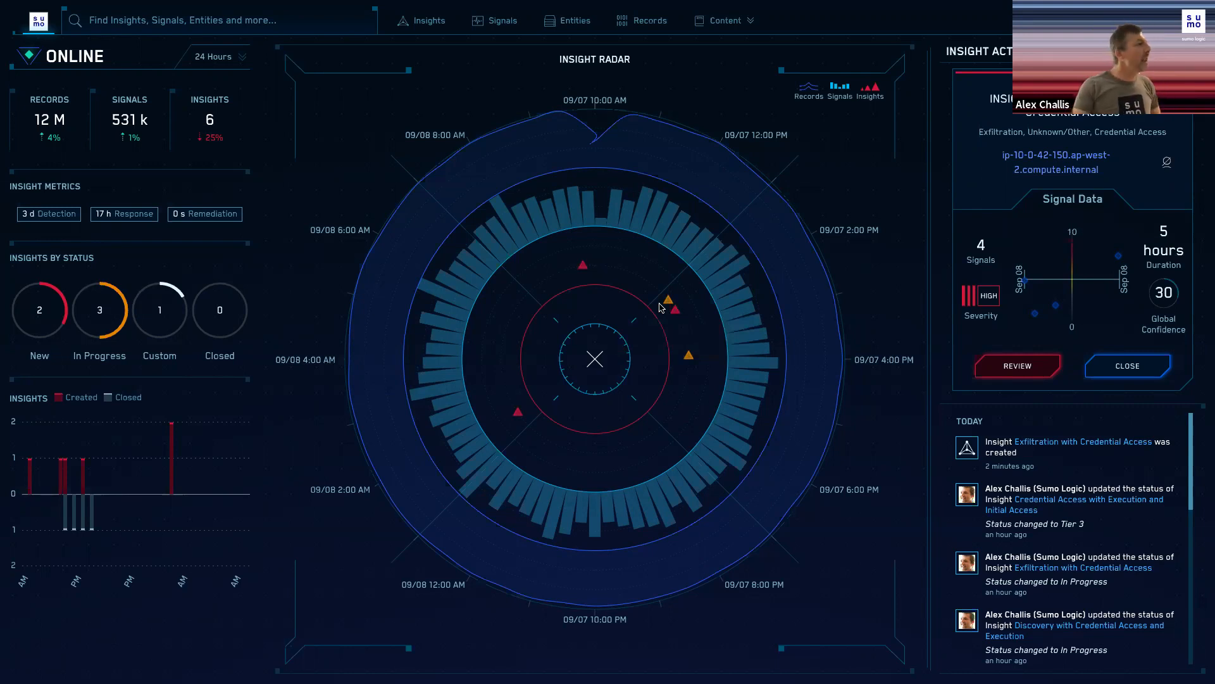
mouse_move(362, 356)
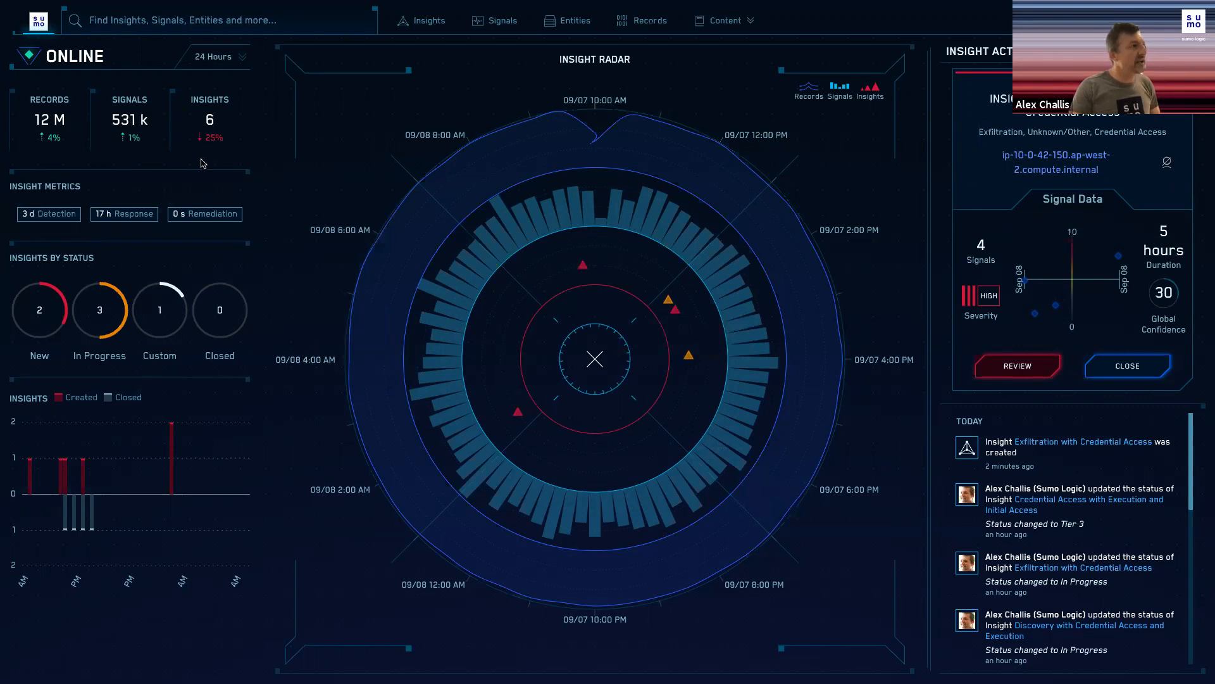
Open INSIGHT-3425, Exfiltration with Lateral Movement and Discovery, from the New column of the insights board.
click(213, 120)
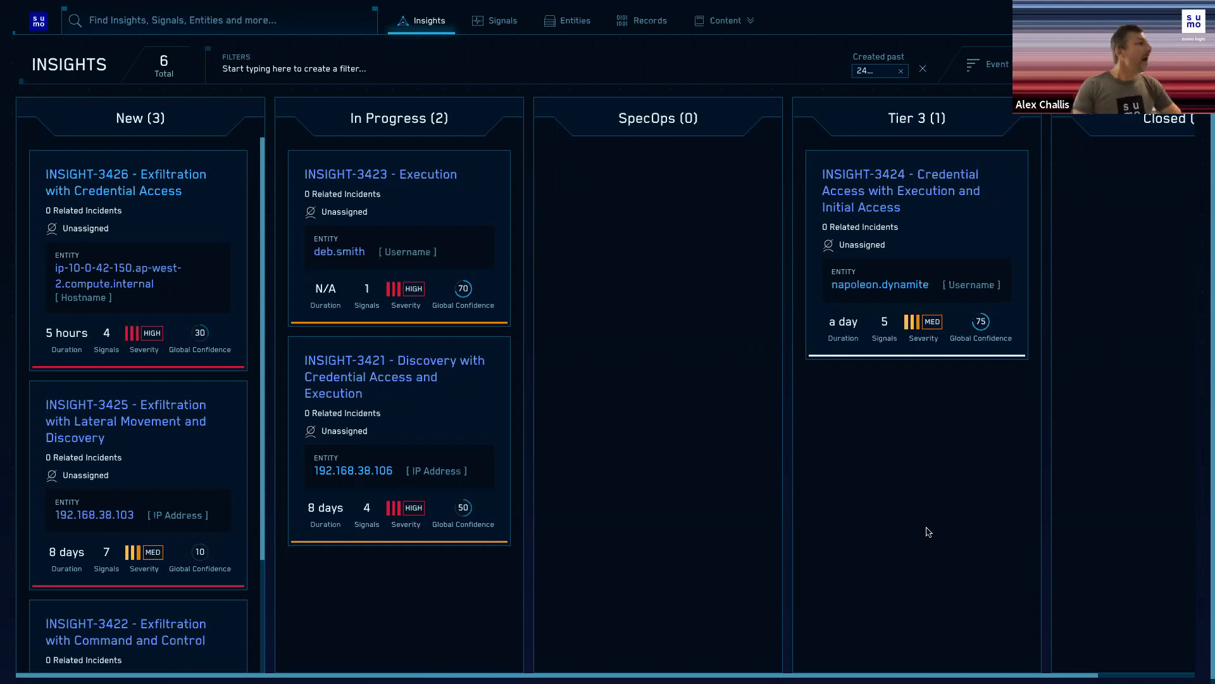
scroll(216, 388, down, 2)
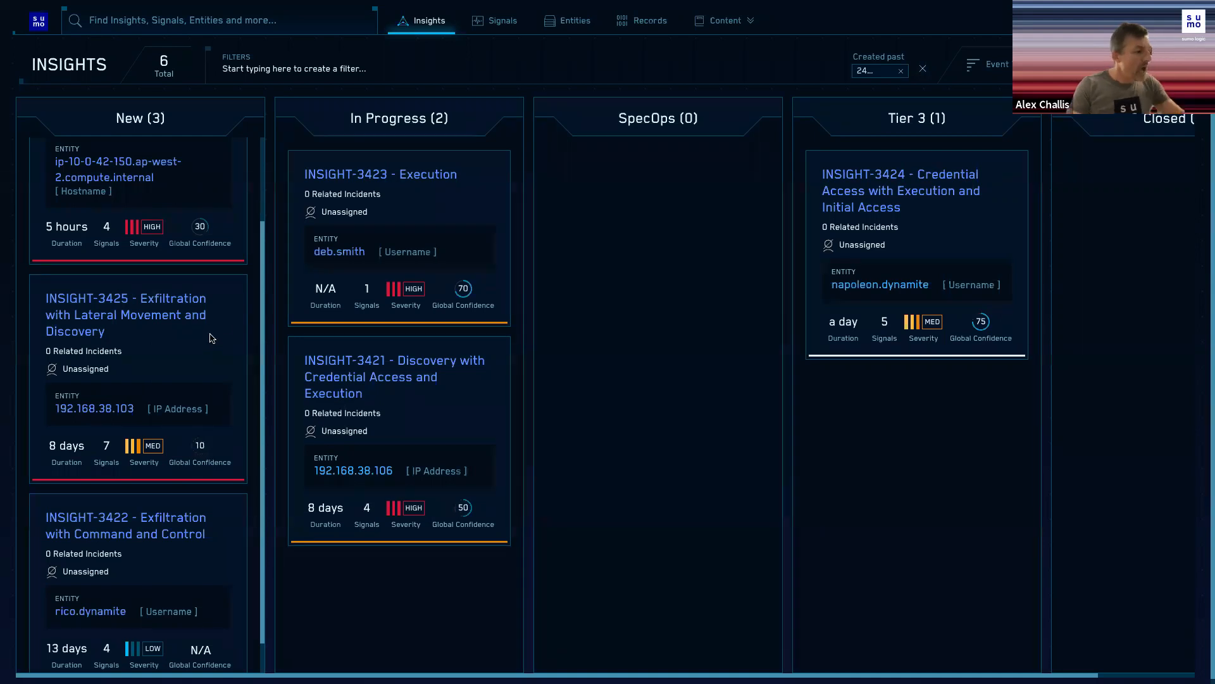
click(145, 322)
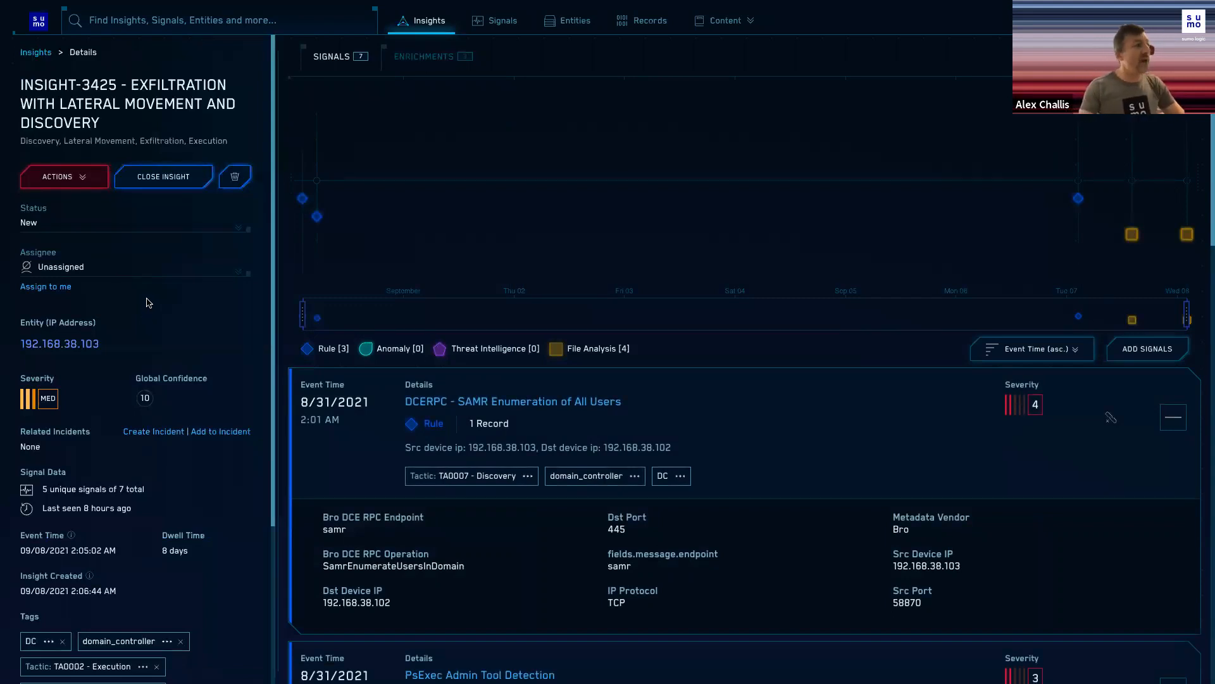
Set the status of INSIGHT-3425 to In Progress and assign the insight to yourself.
click(125, 225)
click(71, 251)
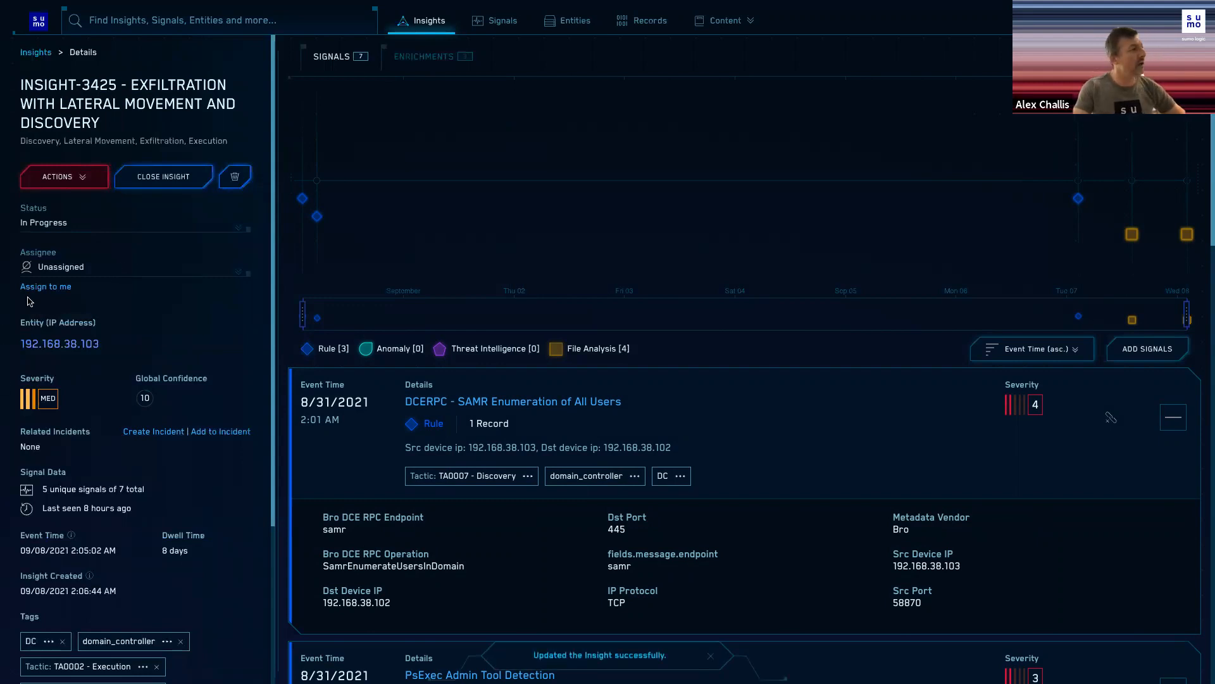
click(54, 288)
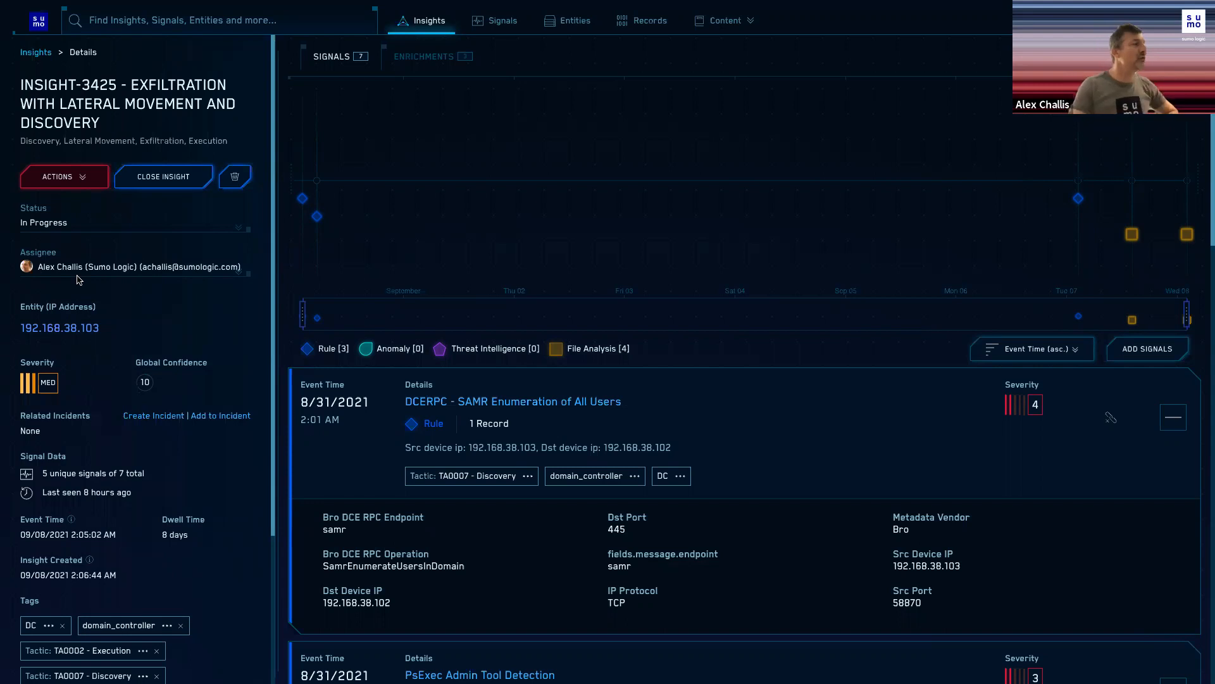
Review the response actions available for the insight and the inventory and related entities of its IP address 192.168.38.103.
click(89, 178)
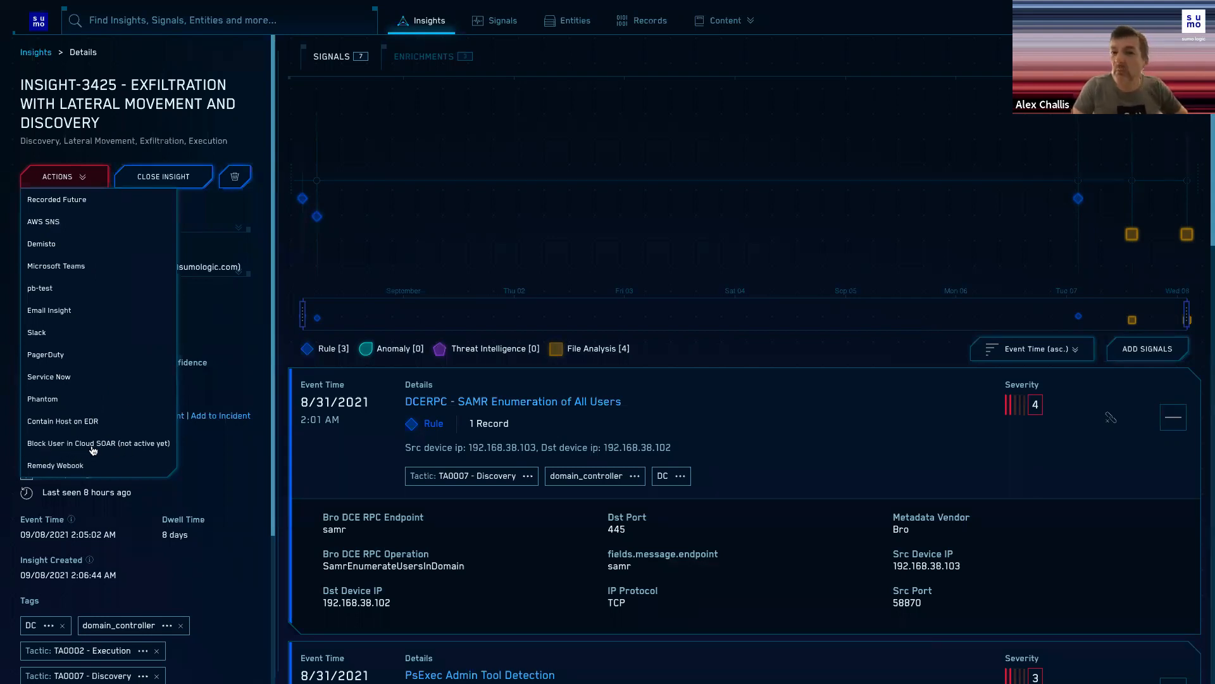
click(97, 177)
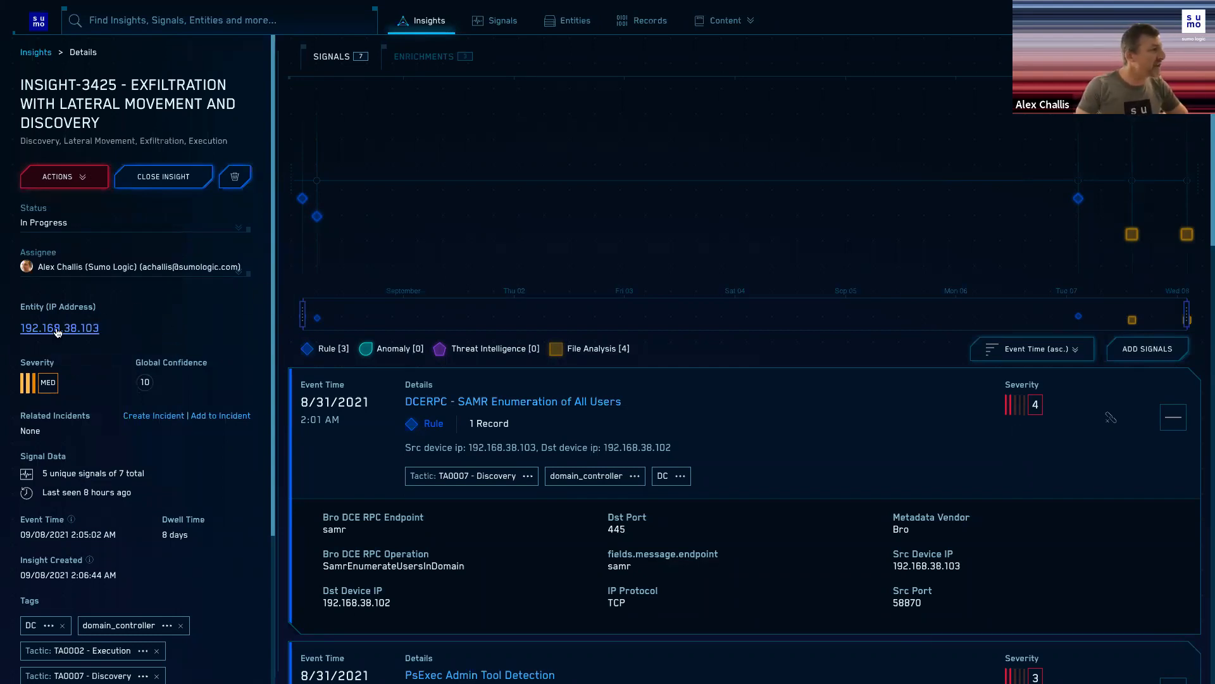
mouse_move(60, 330)
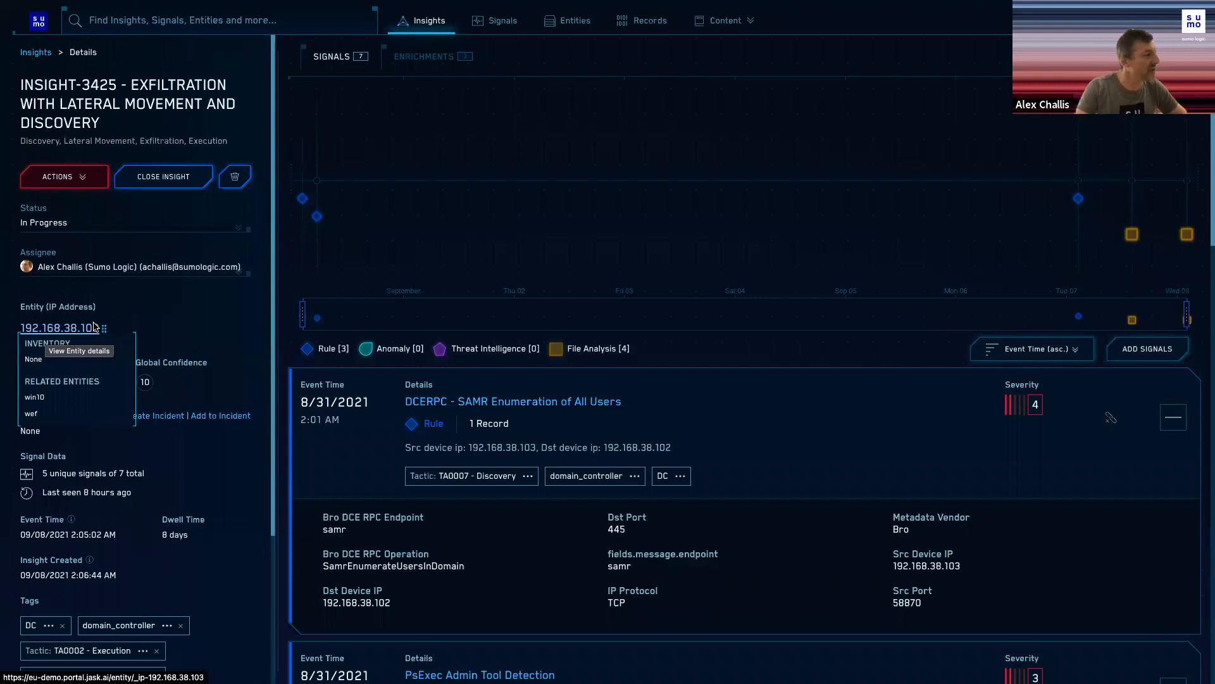
mouse_move(181, 390)
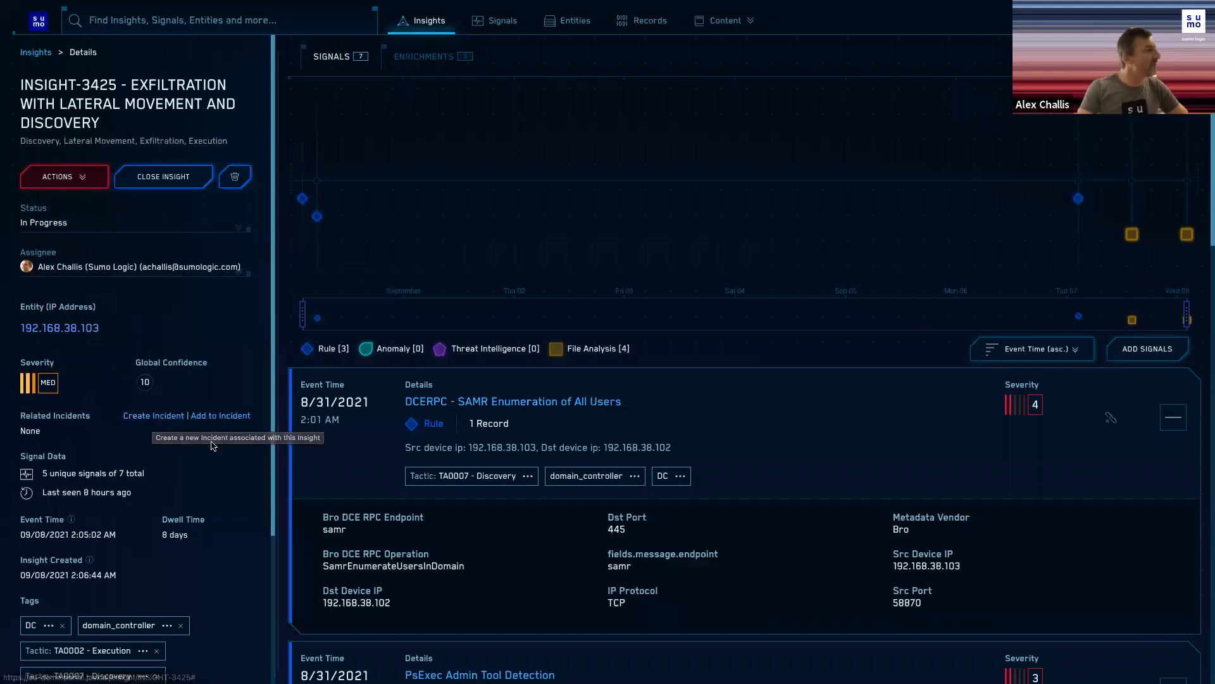
Post a comment on the insight giving the analyst's first name followed by "is investigating".
scroll(222, 436, down, 3)
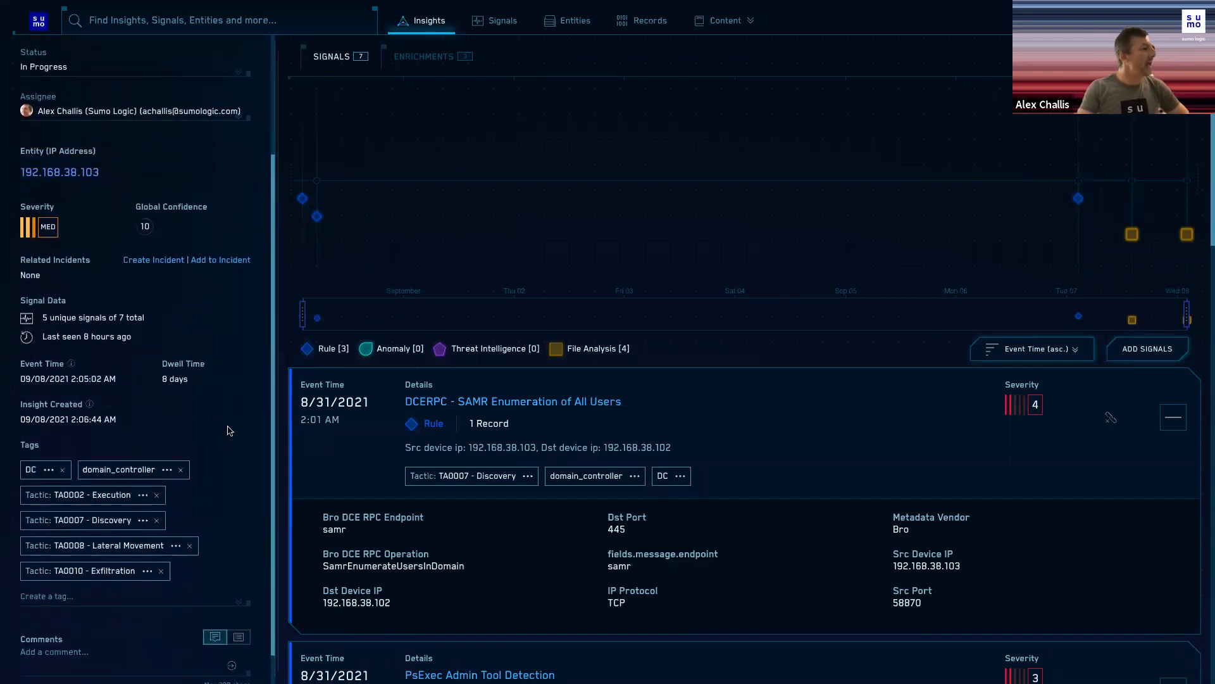
scroll(228, 437, down, 1)
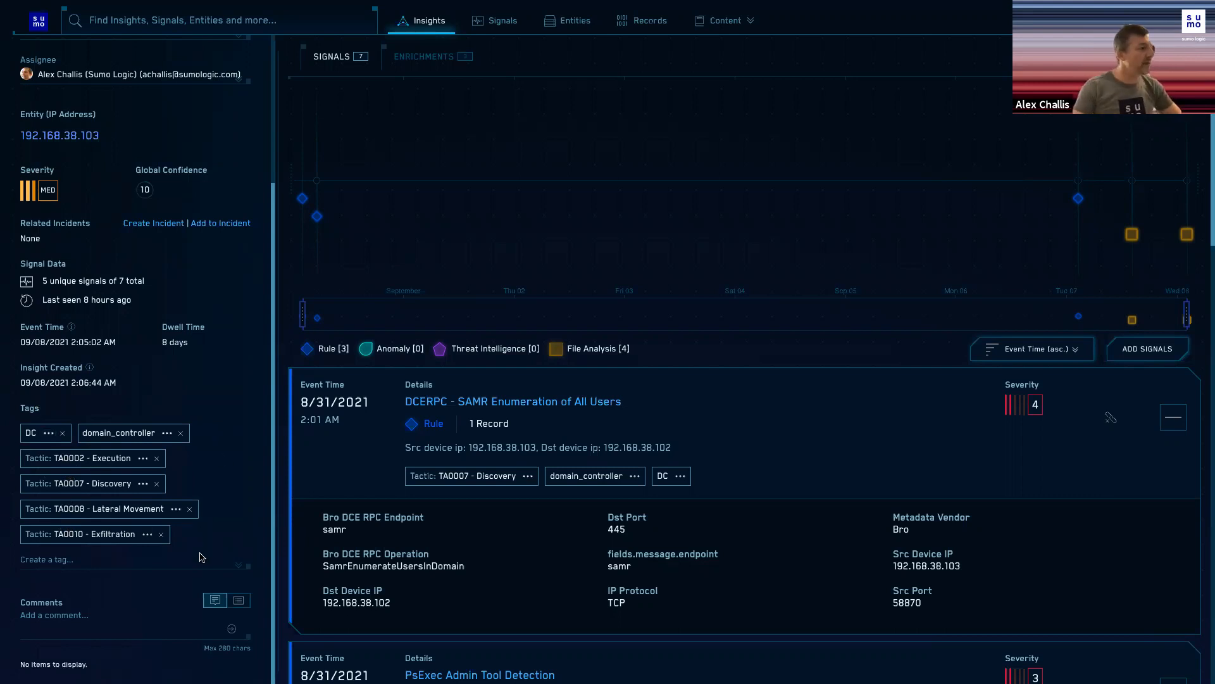
click(77, 620)
text(Alex )
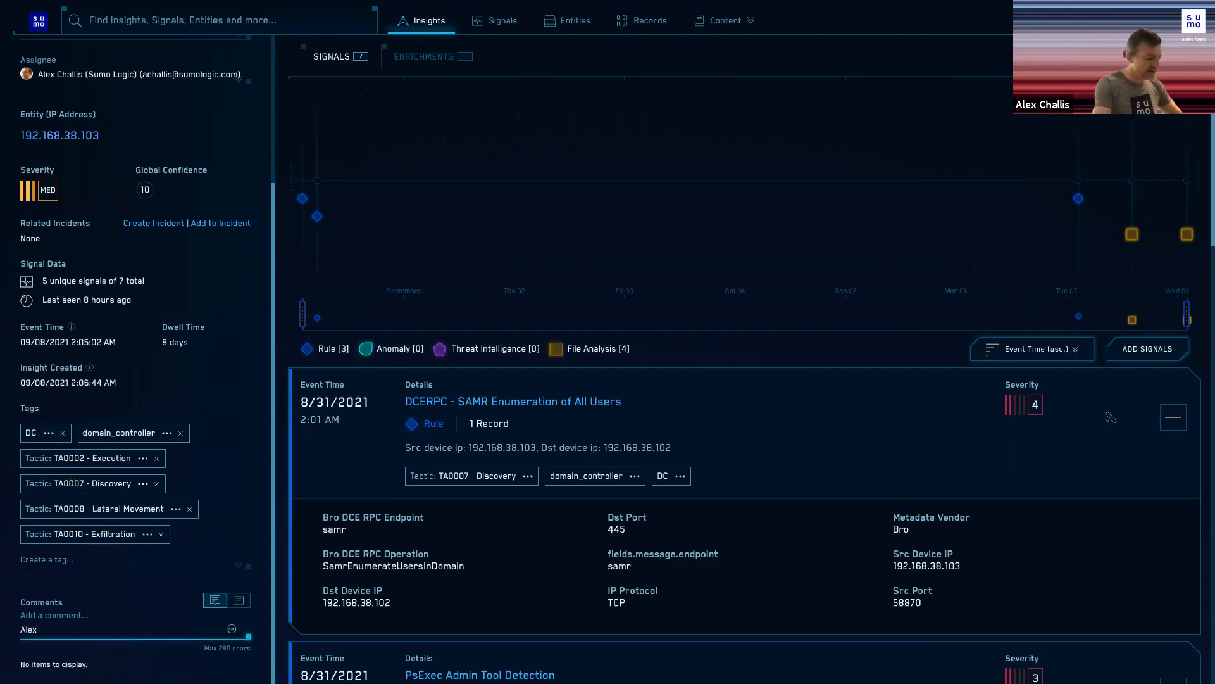
text(is investigating)
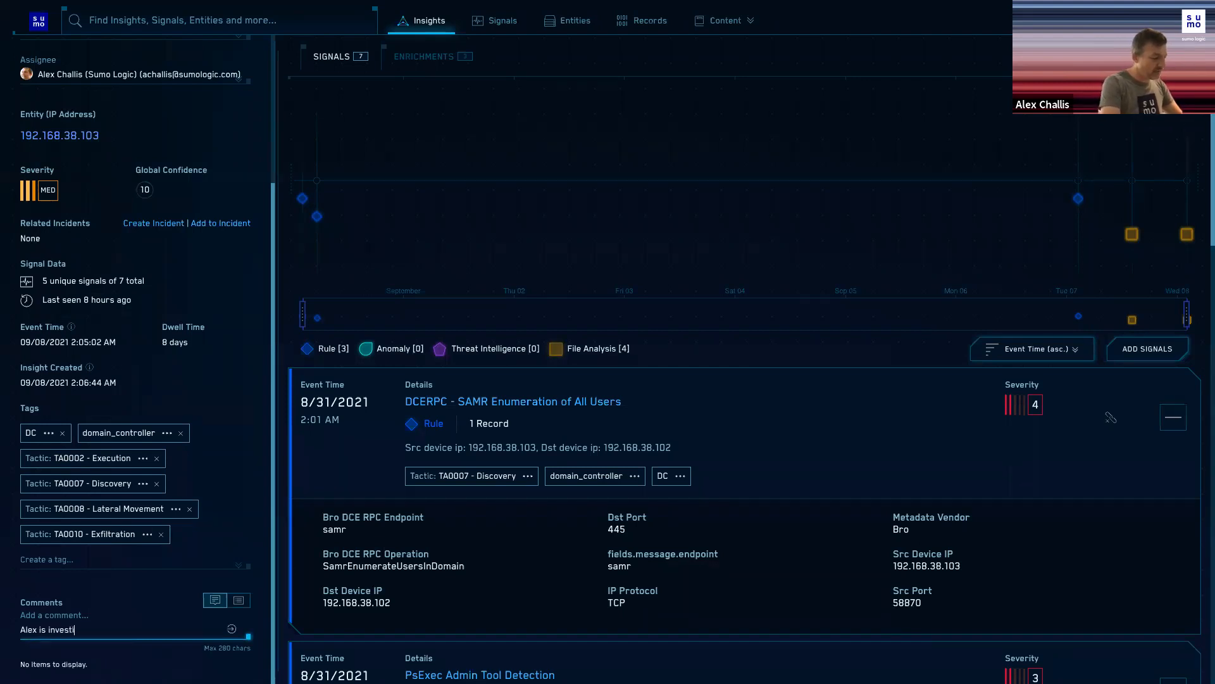
click(231, 629)
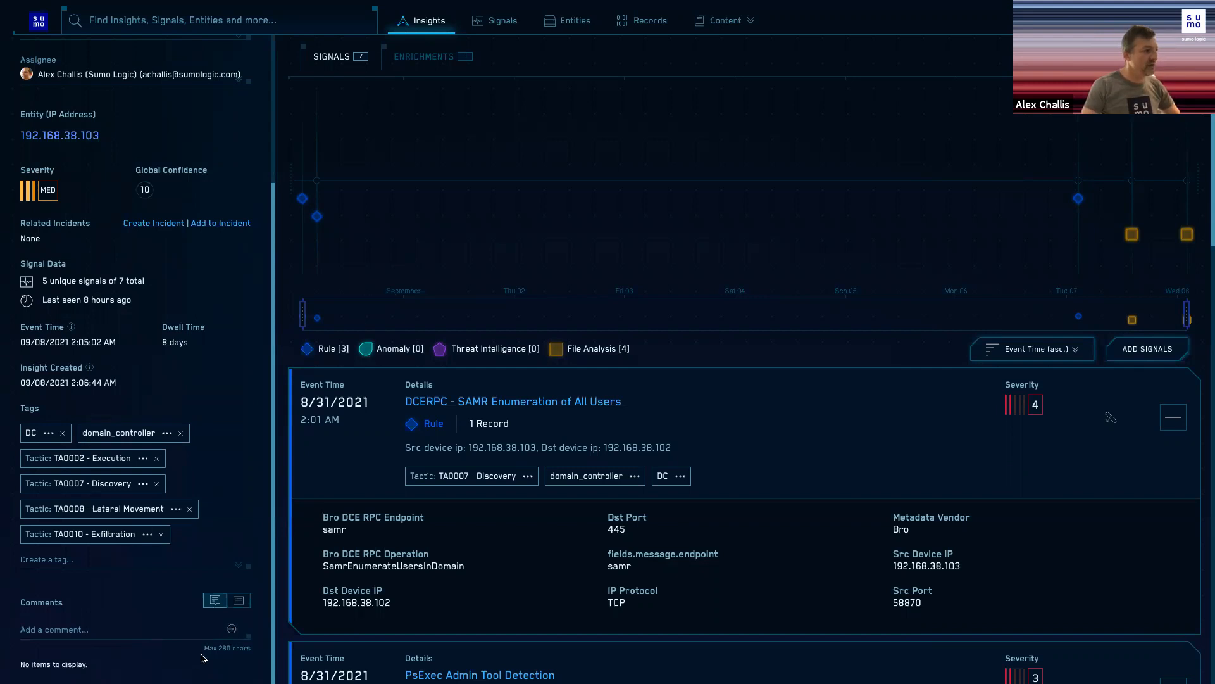
scroll(211, 643, down, 1)
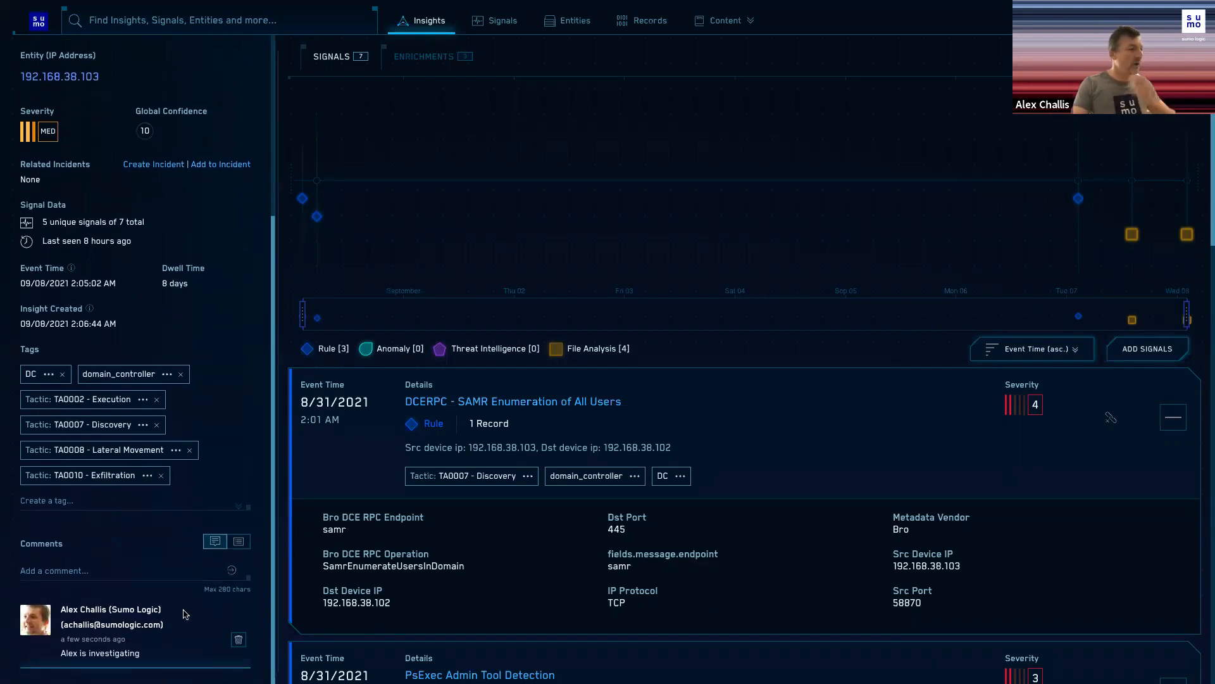
Inspect the insight's entity and the rule and file analysis signals plotted on the signal timeline.
scroll(135, 593, up, 4)
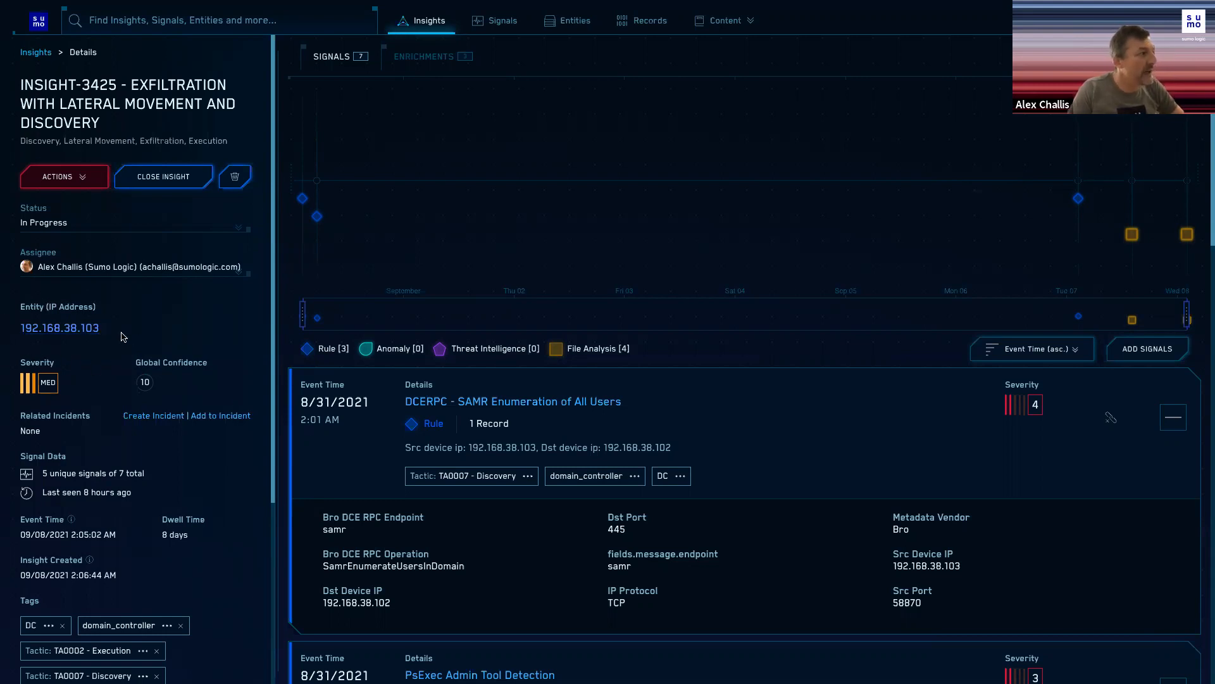
mouse_move(70, 336)
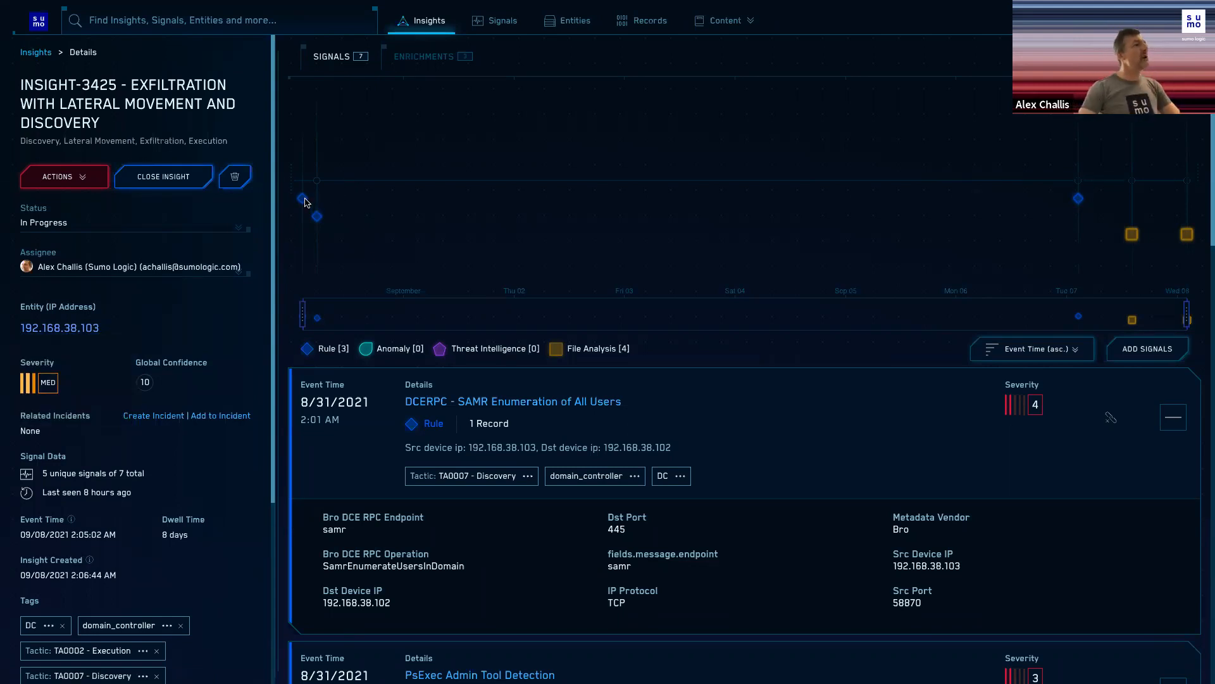
mouse_move(301, 203)
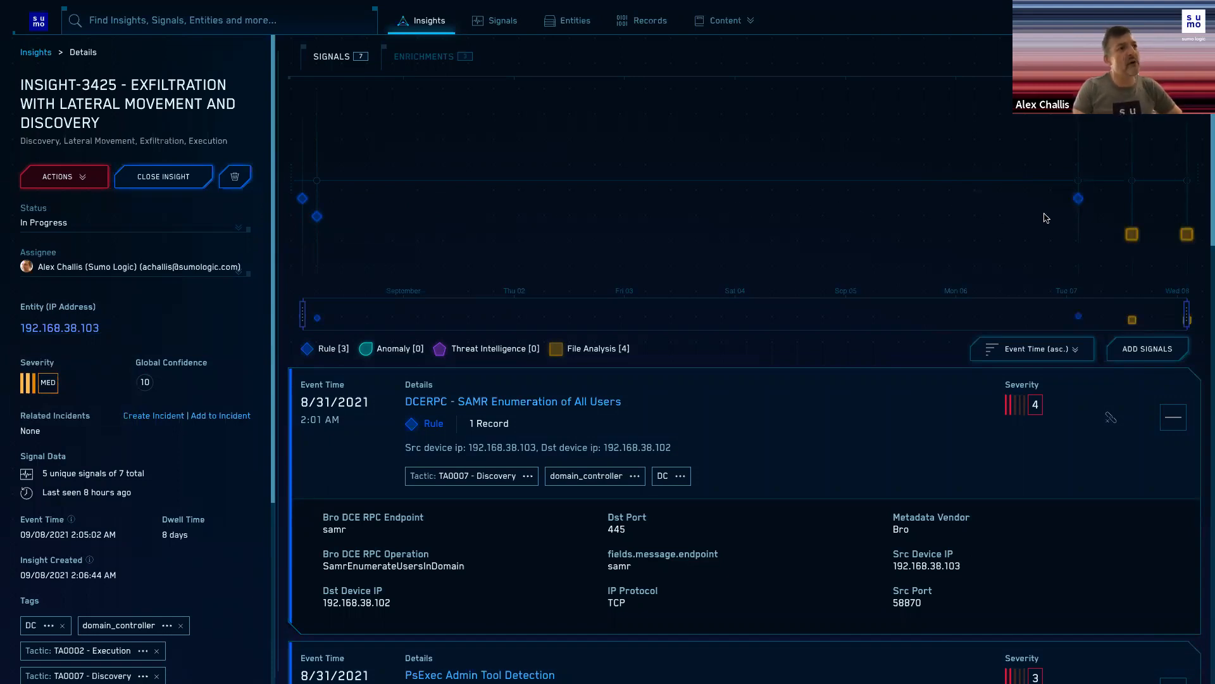
mouse_move(1080, 203)
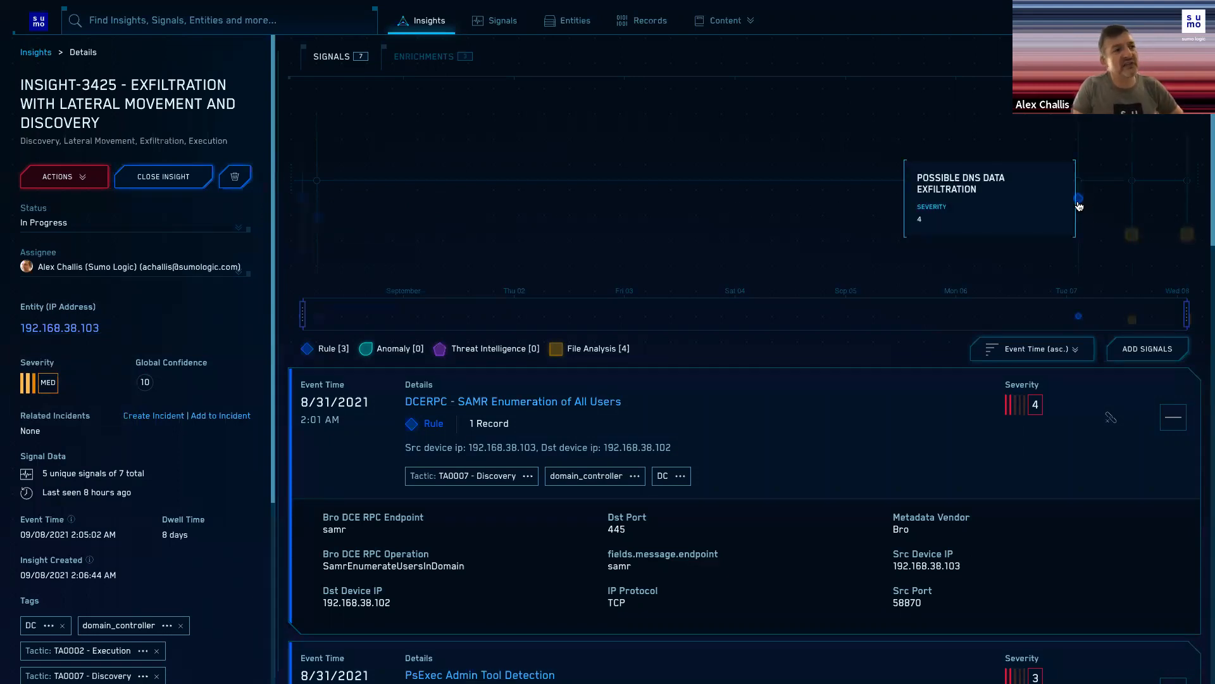
mouse_move(1133, 239)
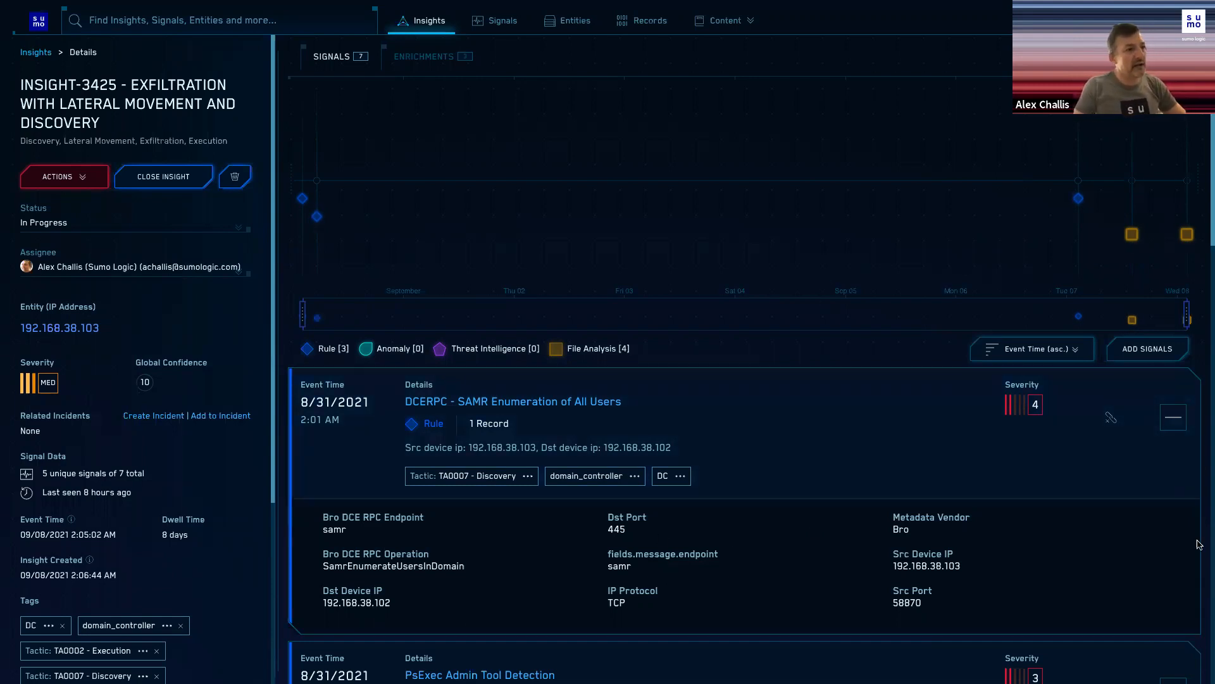
Collapse the expanded details of the insight's signals, from DCERPC - SAMR Enumeration of All Users down through the YARA rule matches.
scroll(1132, 404, down, 1)
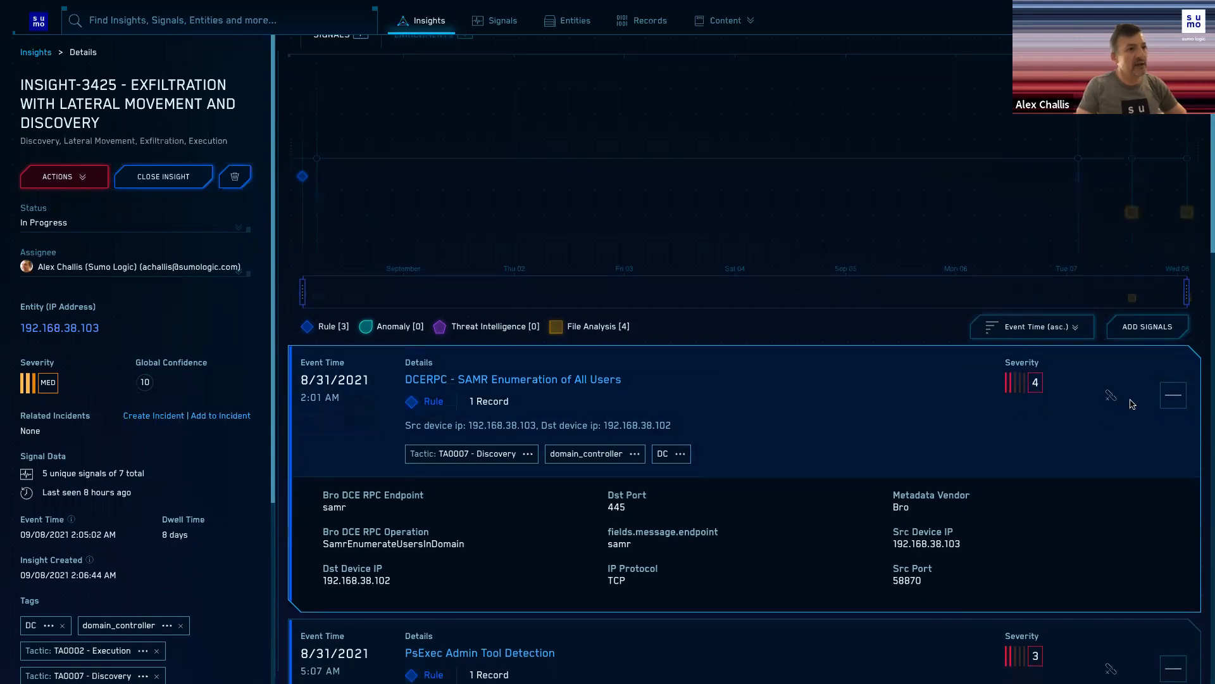
click(1173, 395)
scroll(1171, 443, down, 1)
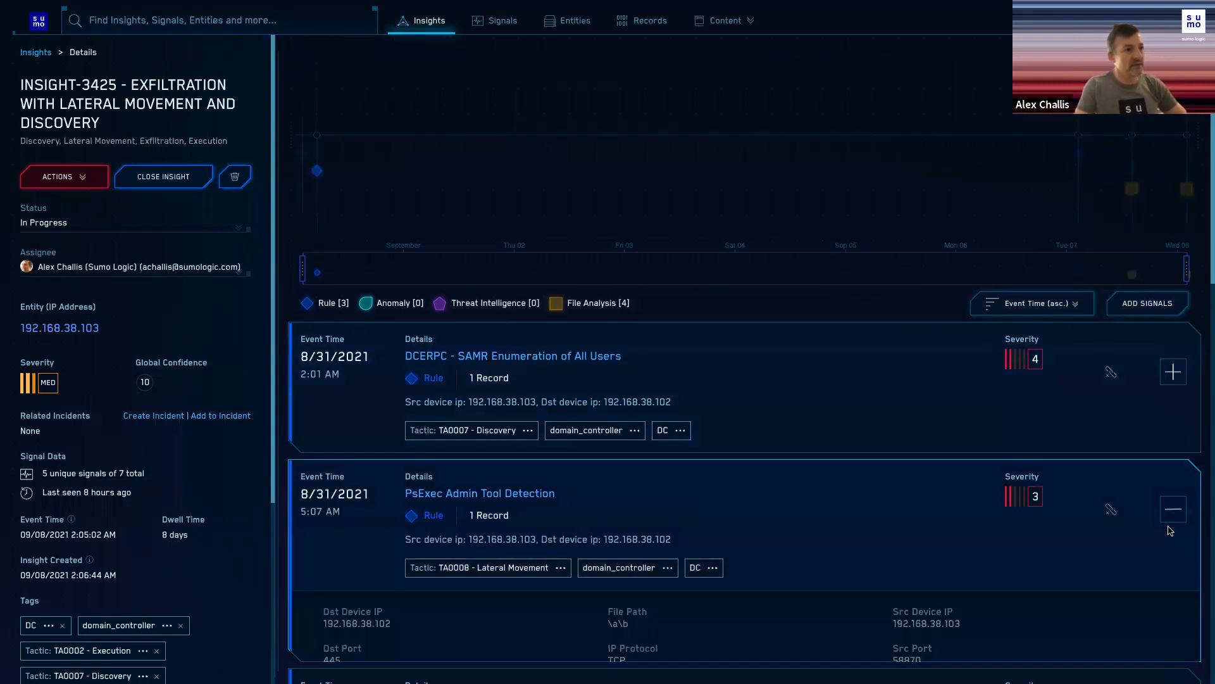
scroll(1170, 533, down, 3)
click(1179, 447)
scroll(1178, 487, down, 1)
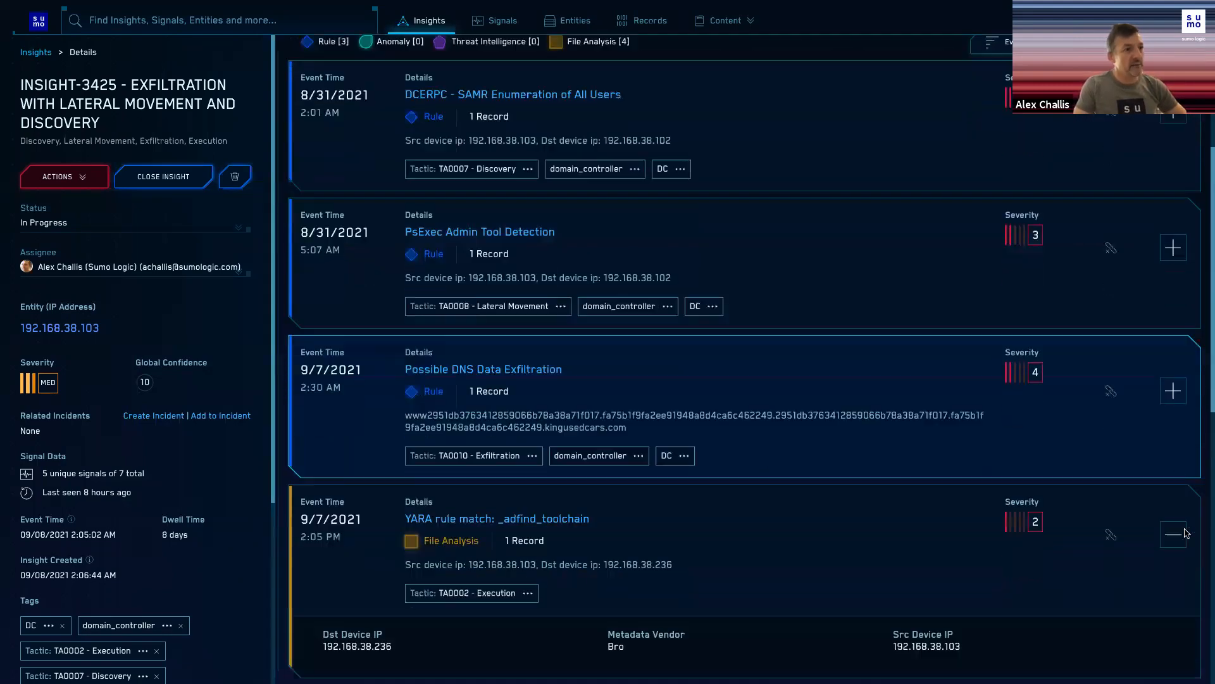
scroll(1184, 526, down, 1)
click(1173, 488)
scroll(1177, 538, down, 2)
click(1174, 533)
scroll(1148, 537, up, 5)
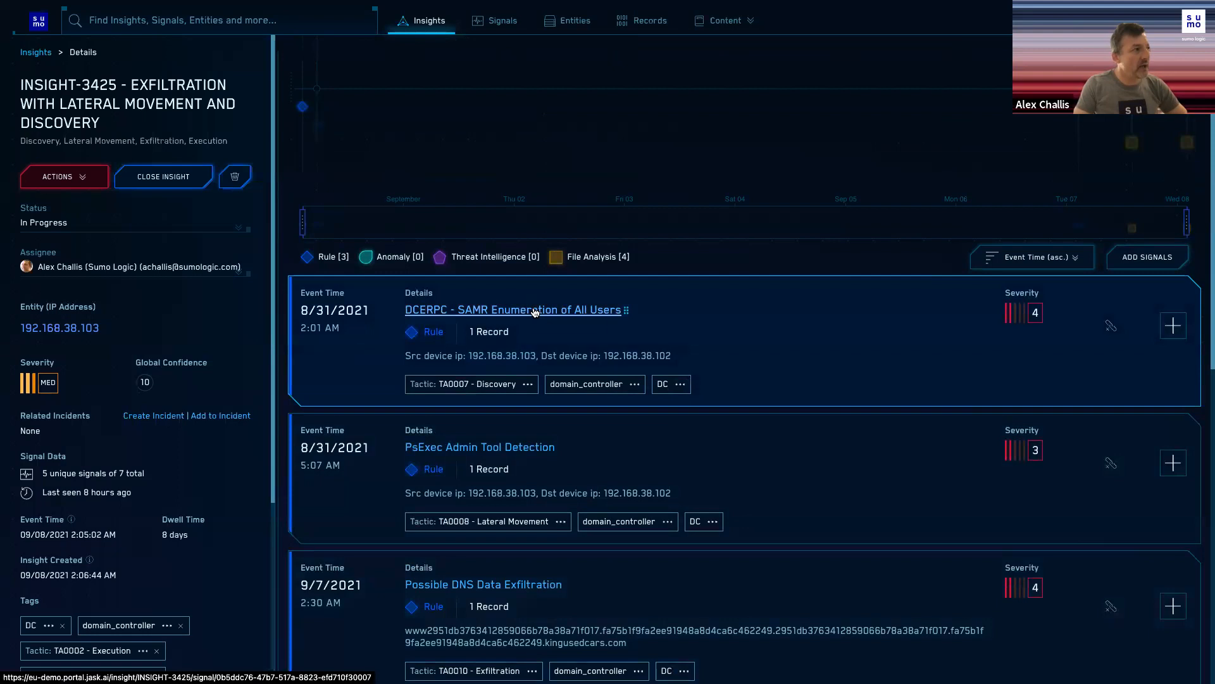
Review the collapsed signals in time order, from the SAMR enumeration and PsExec detection to the possible DNS data exfiltration.
mouse_move(304, 114)
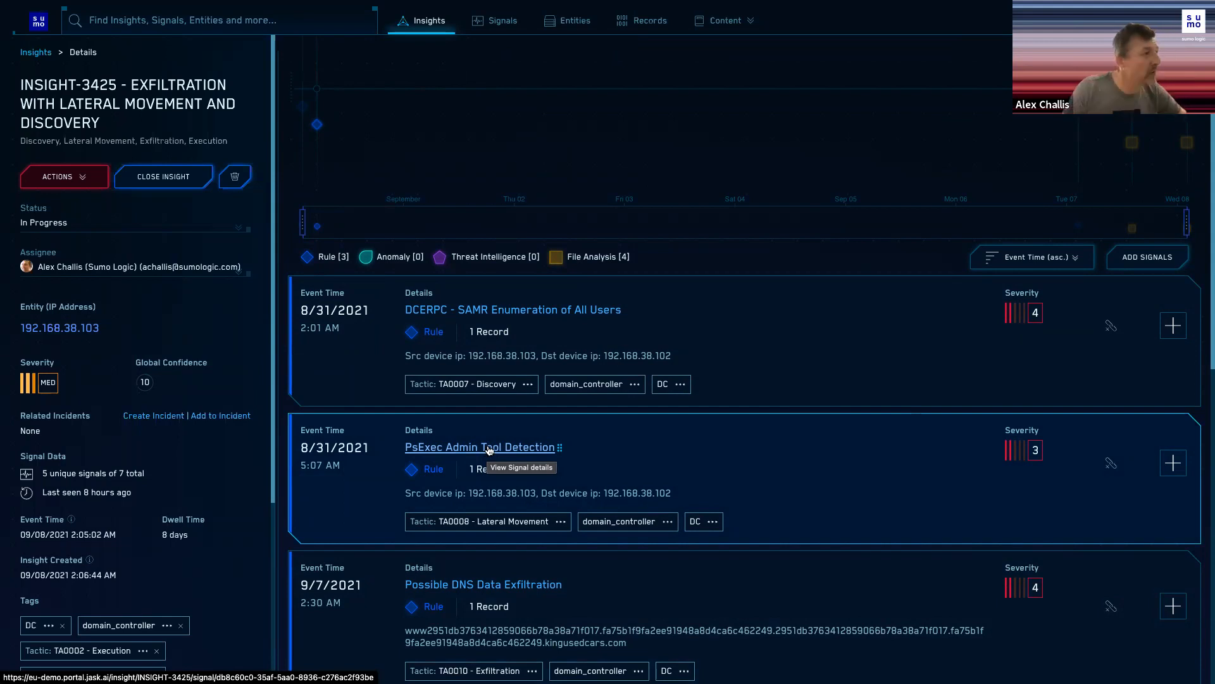
scroll(551, 356, down, 1)
scroll(551, 357, down, 3)
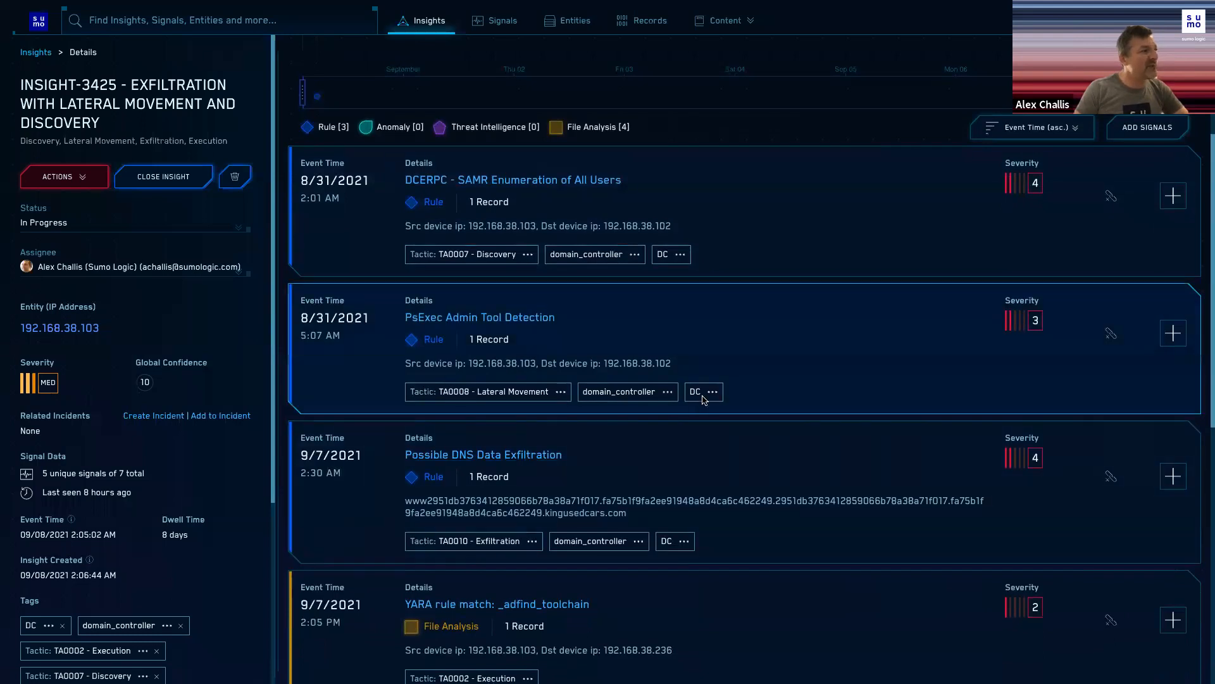
scroll(704, 400, down, 1)
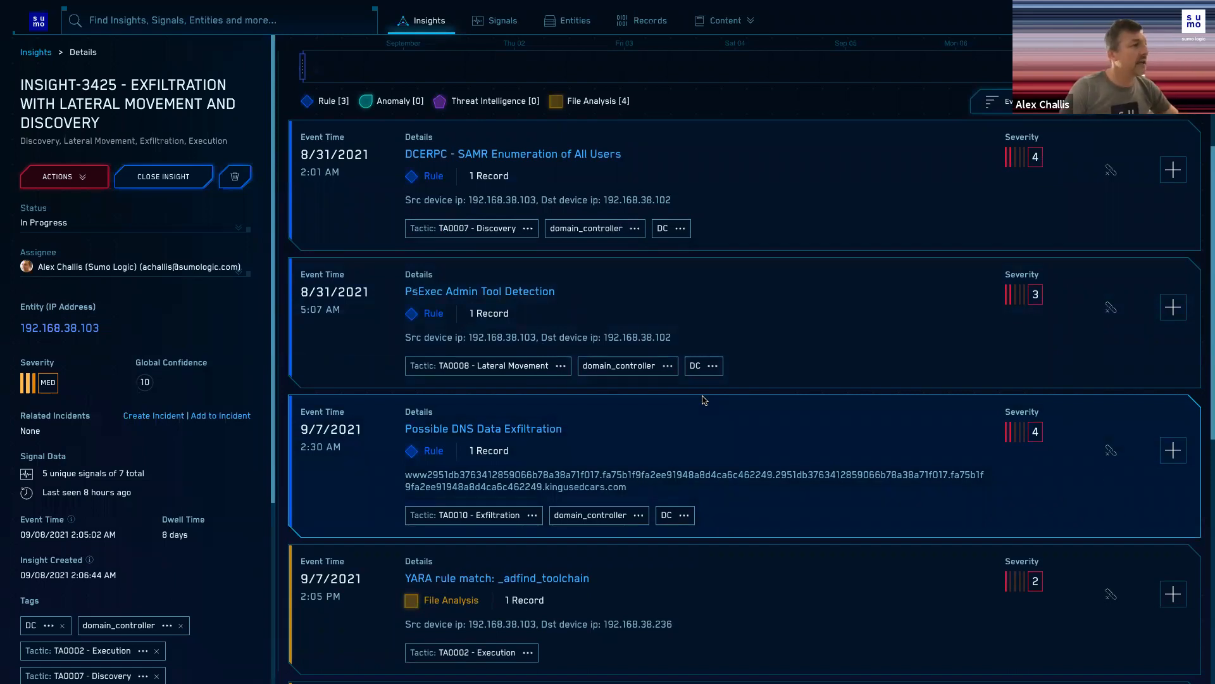
Review the signals from PsExec Admin Tool Detection and Possible DNS Data Exfiltration through the _adfind_toolchain and pdf_with_links YARA rule matches.
scroll(824, 284, down, 3)
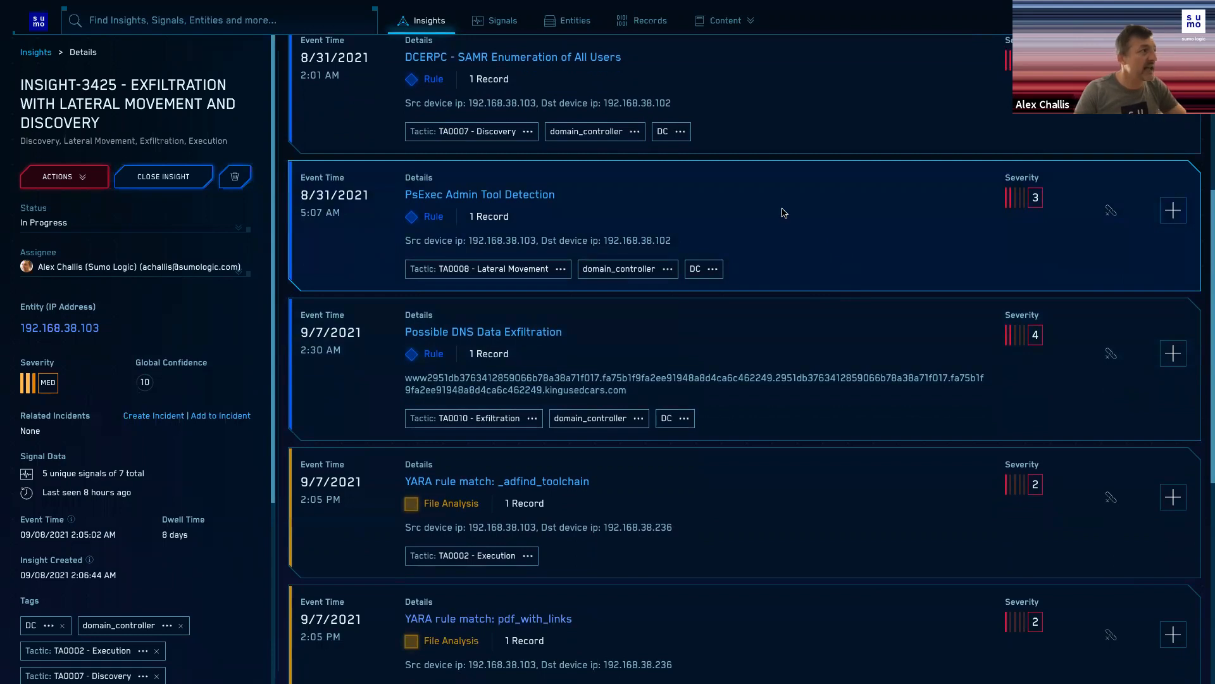
scroll(816, 199, down, 1)
scroll(817, 197, down, 3)
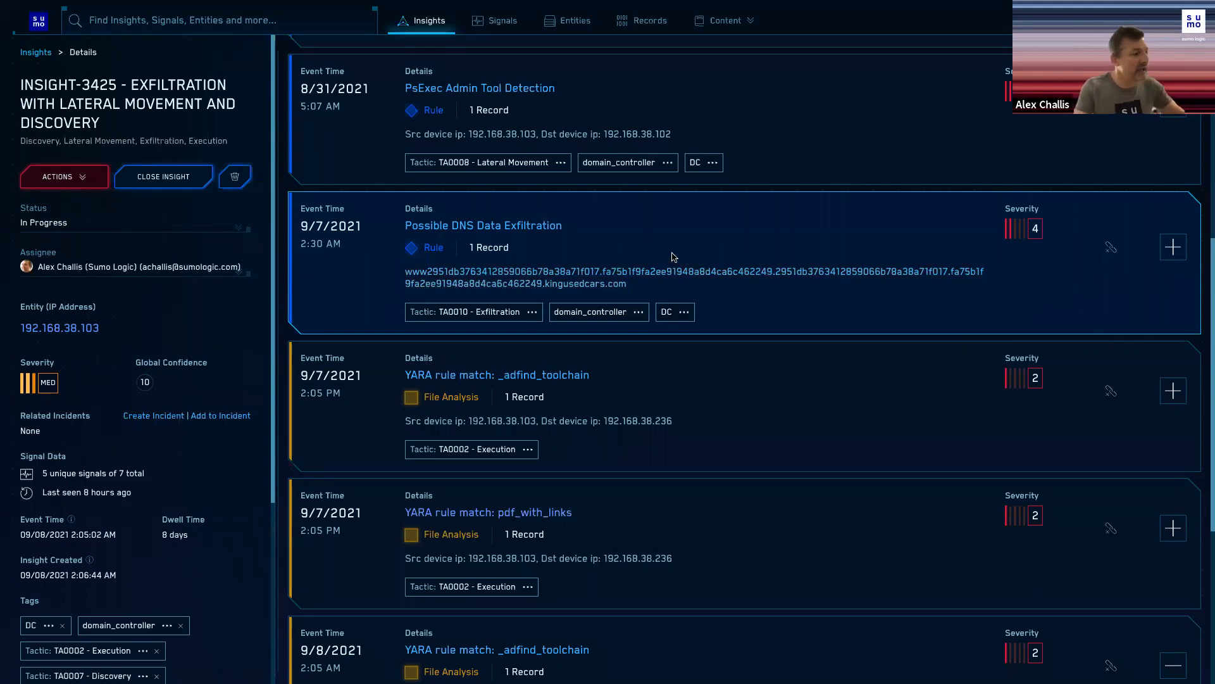
scroll(722, 314, down, 2)
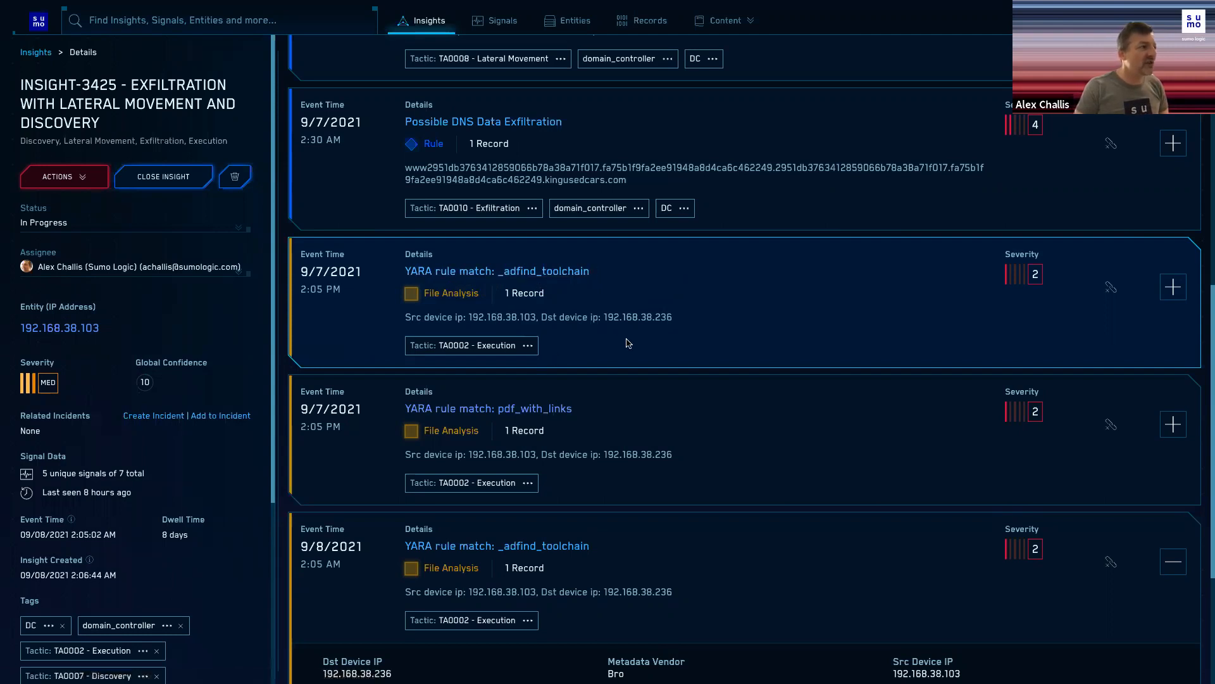
scroll(614, 342, down, 1)
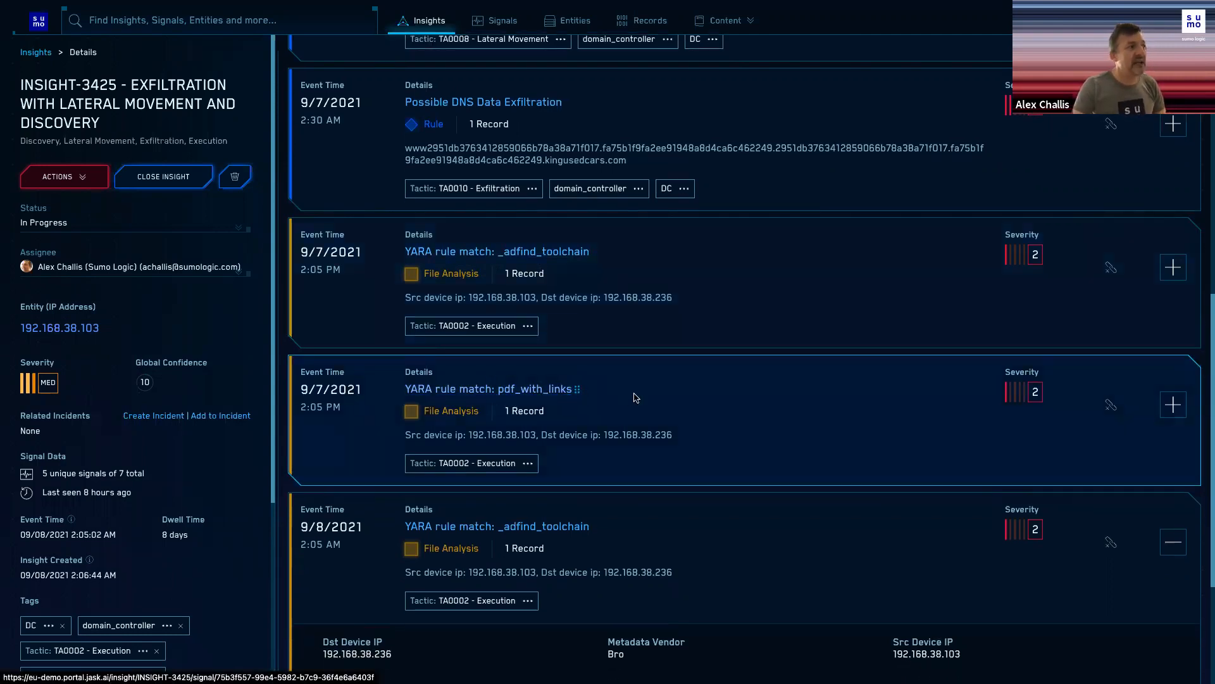
scroll(701, 401, down, 1)
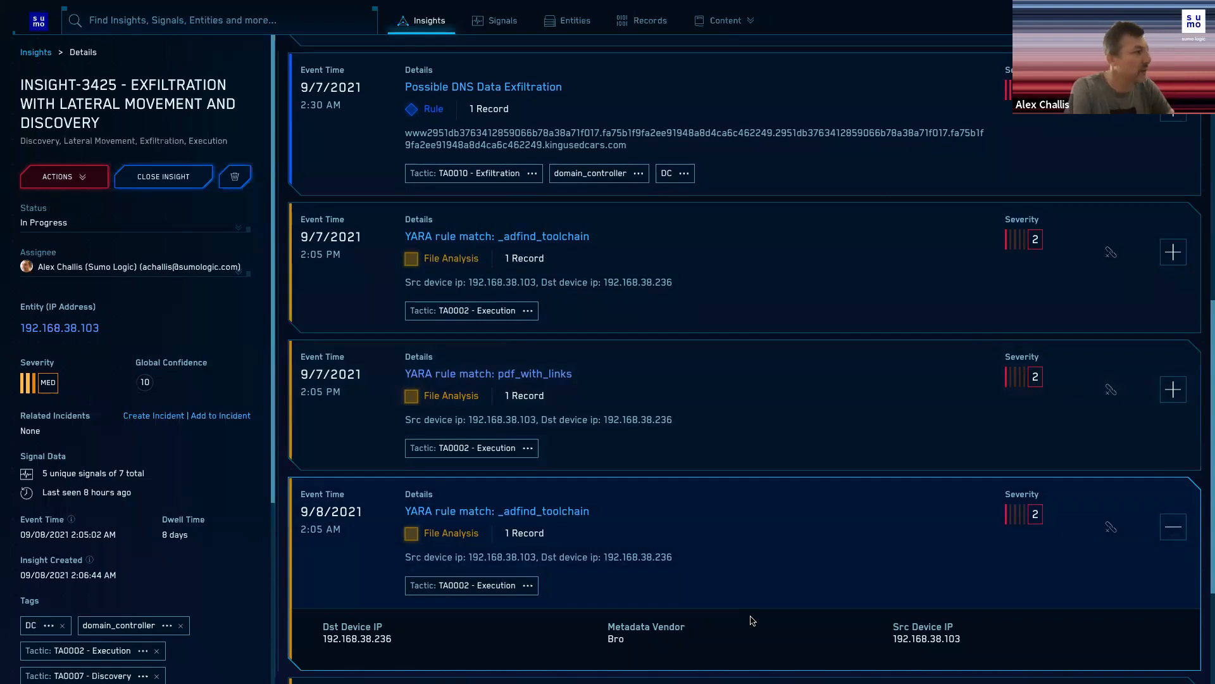
Examine the resolution options for closing the insight, and dismiss the closing form without choosing one.
scroll(724, 491, up, 10)
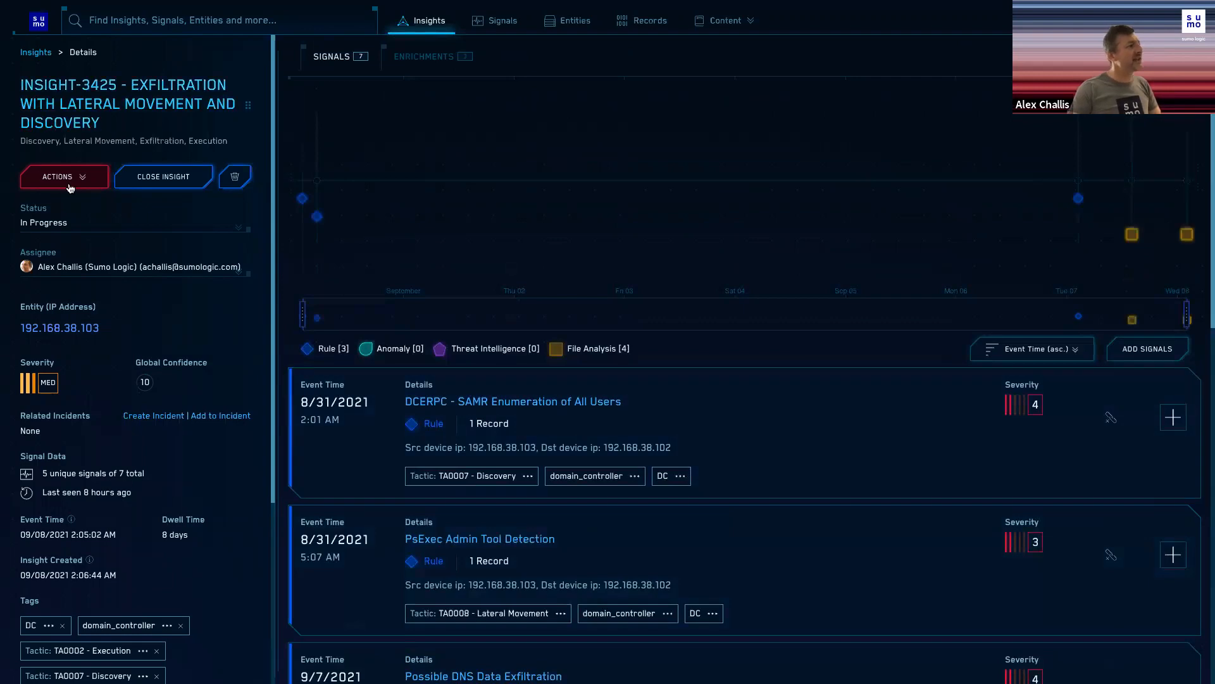
click(157, 180)
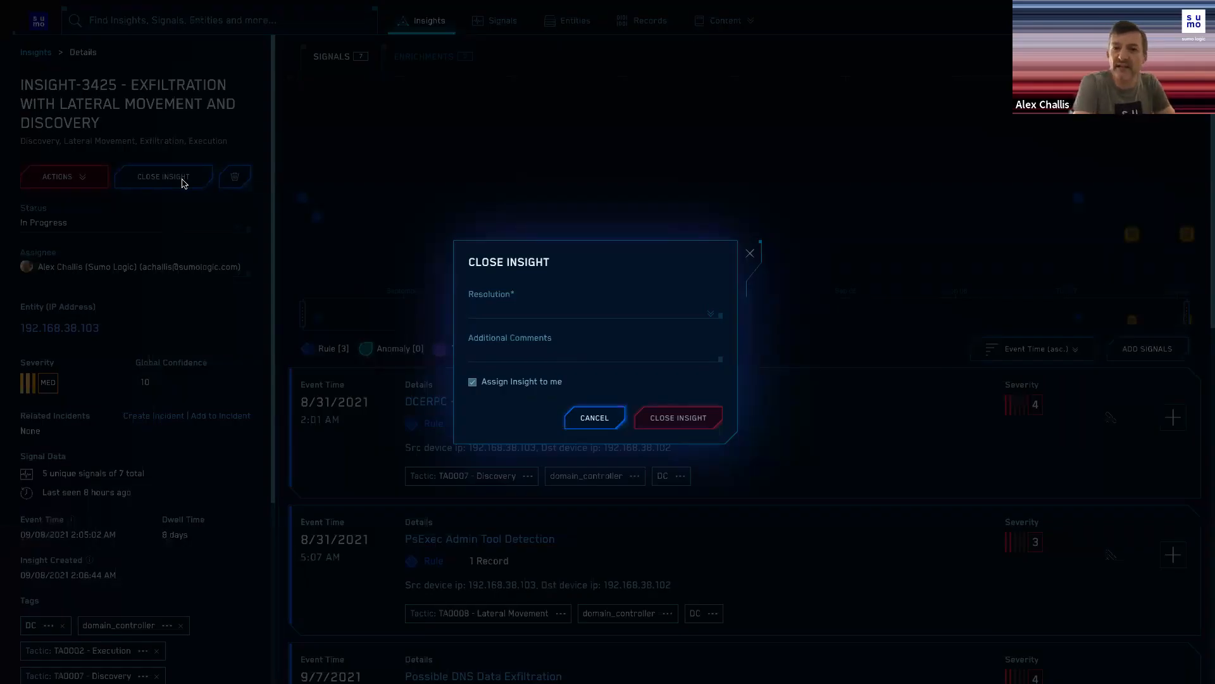
click(558, 310)
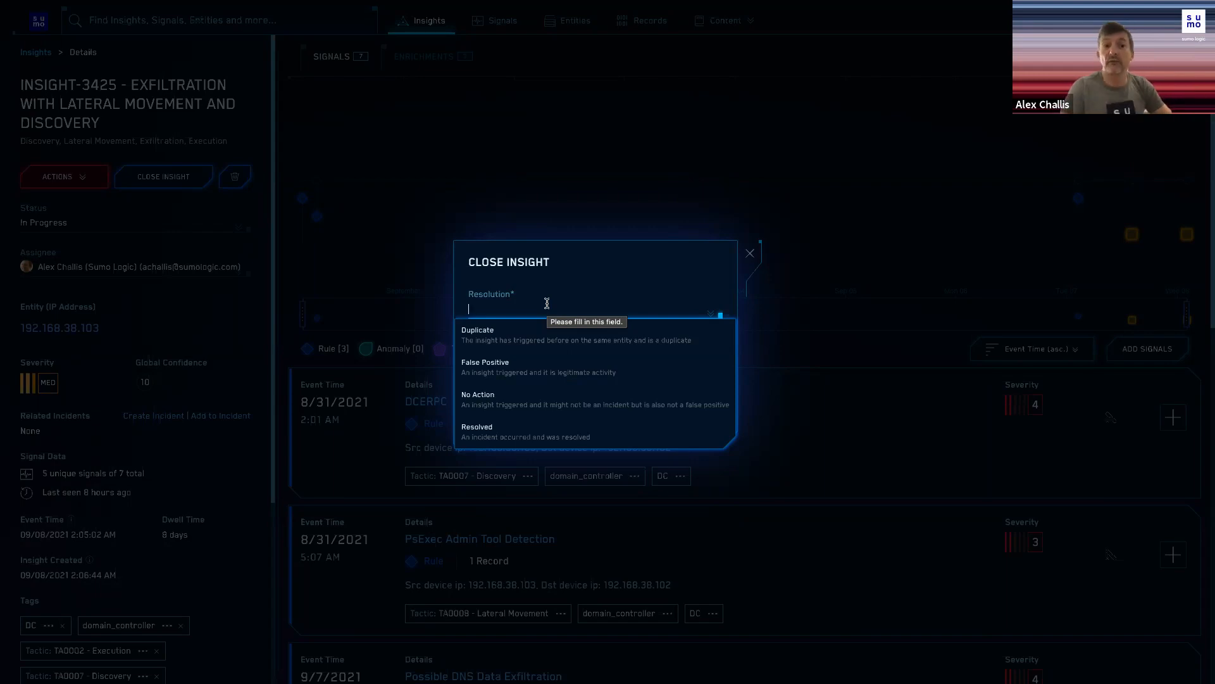
click(665, 264)
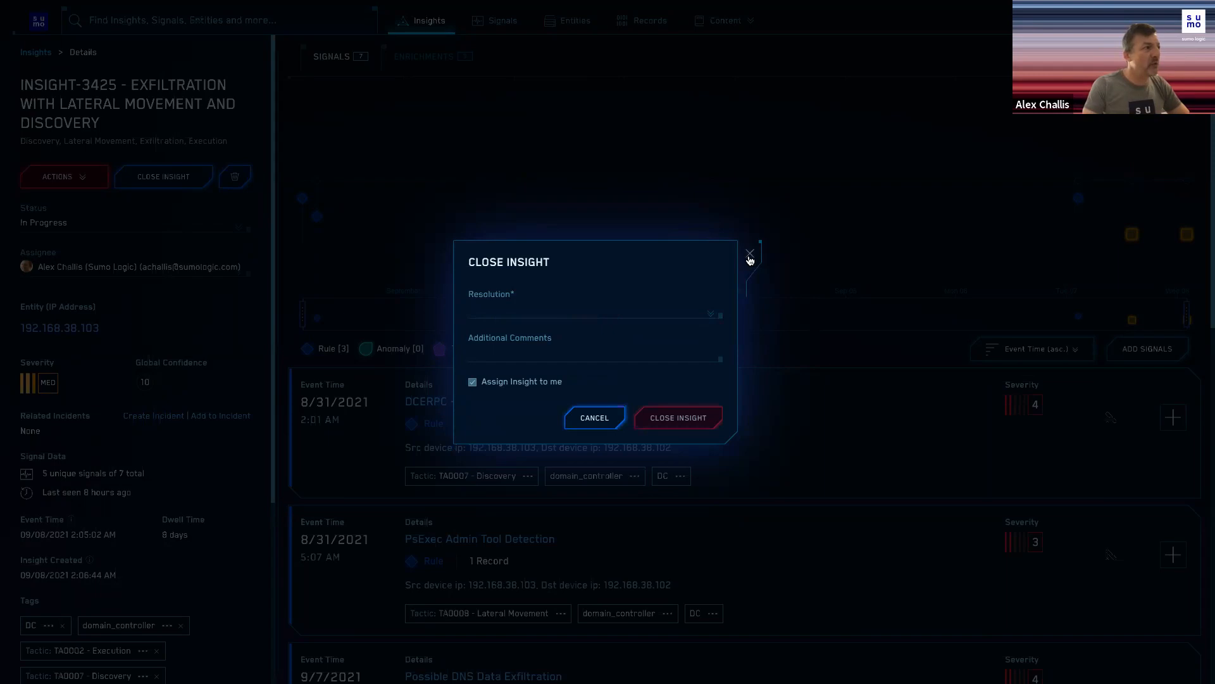
click(751, 255)
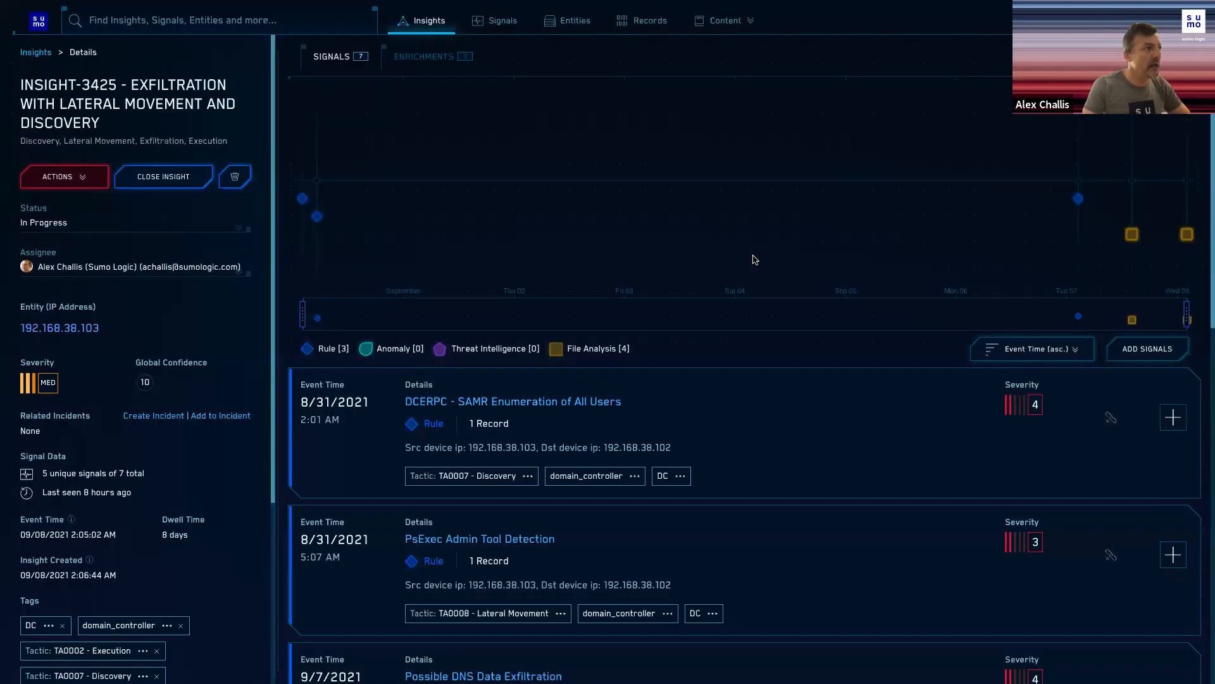
click(38, 21)
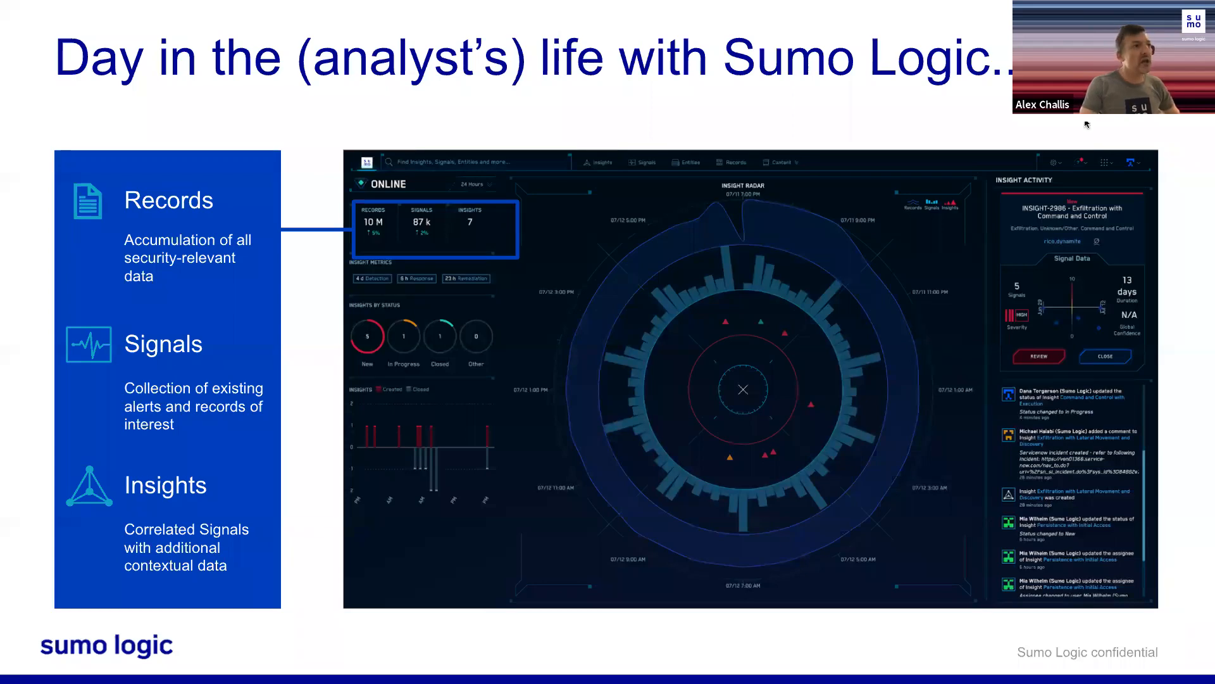
key(Right)
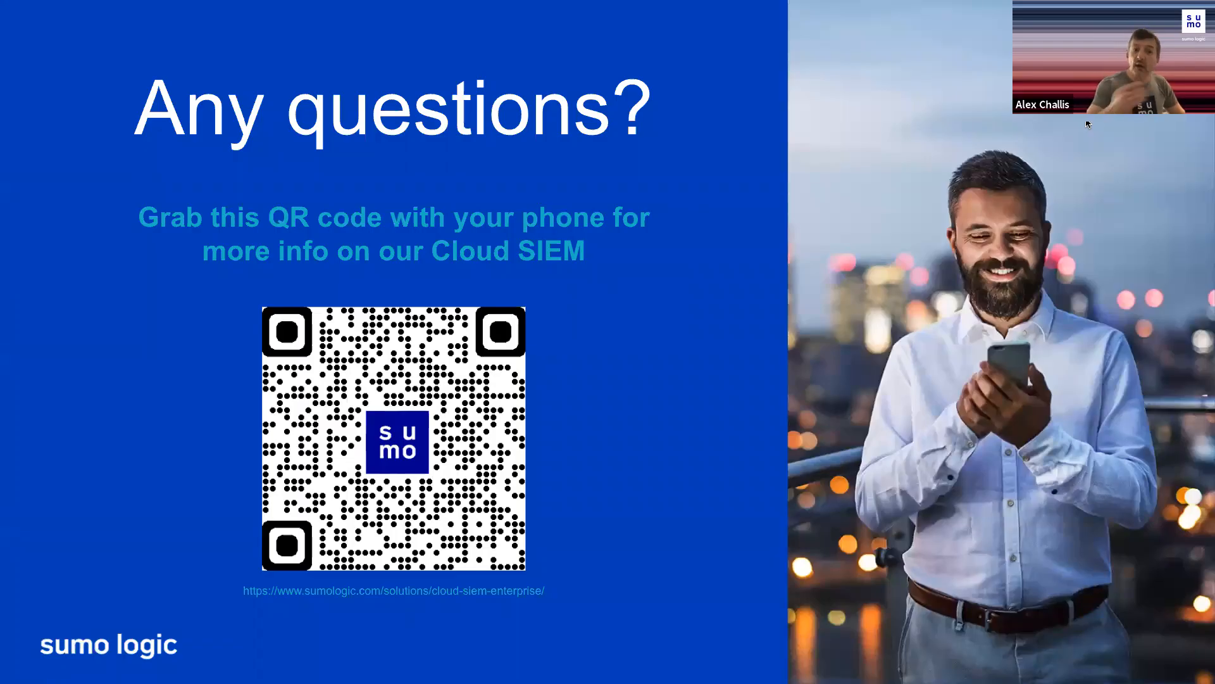